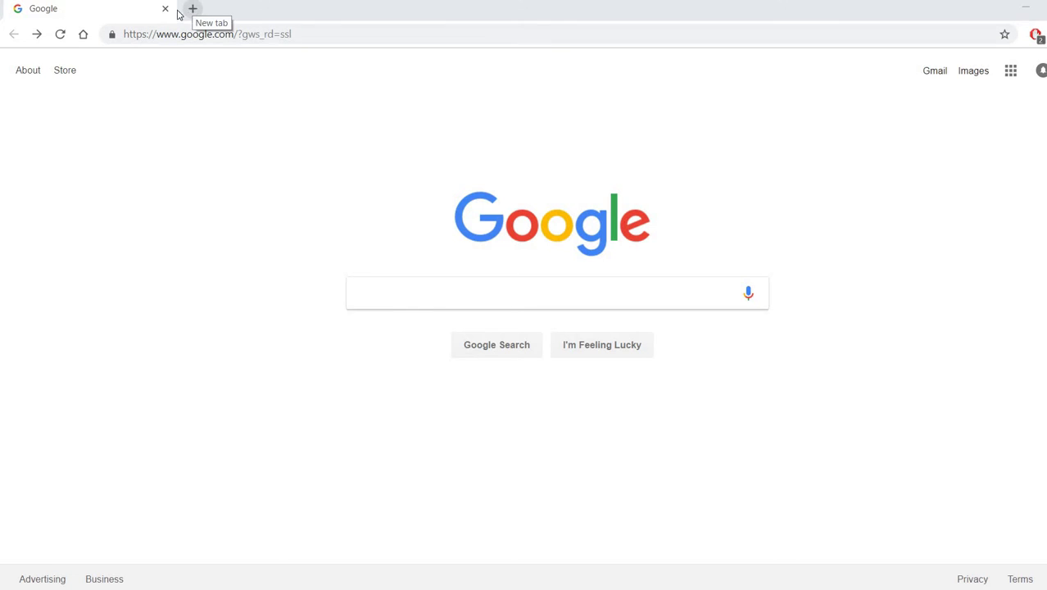
# Search the web for "osac oregon" and open the OSAC Student Portal result
pyautogui.click(192, 35)
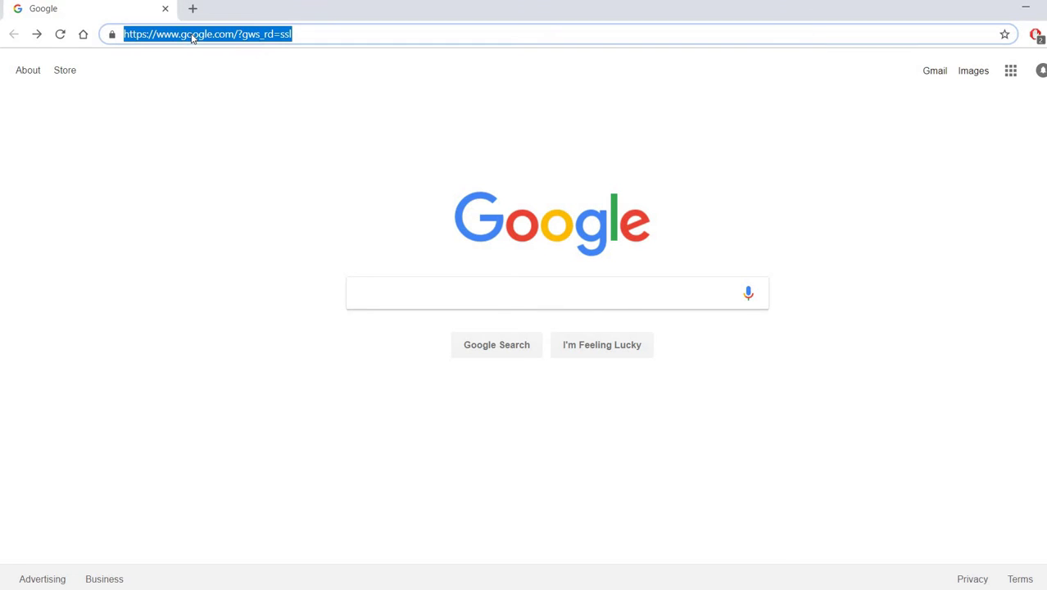
pyautogui.write('os')
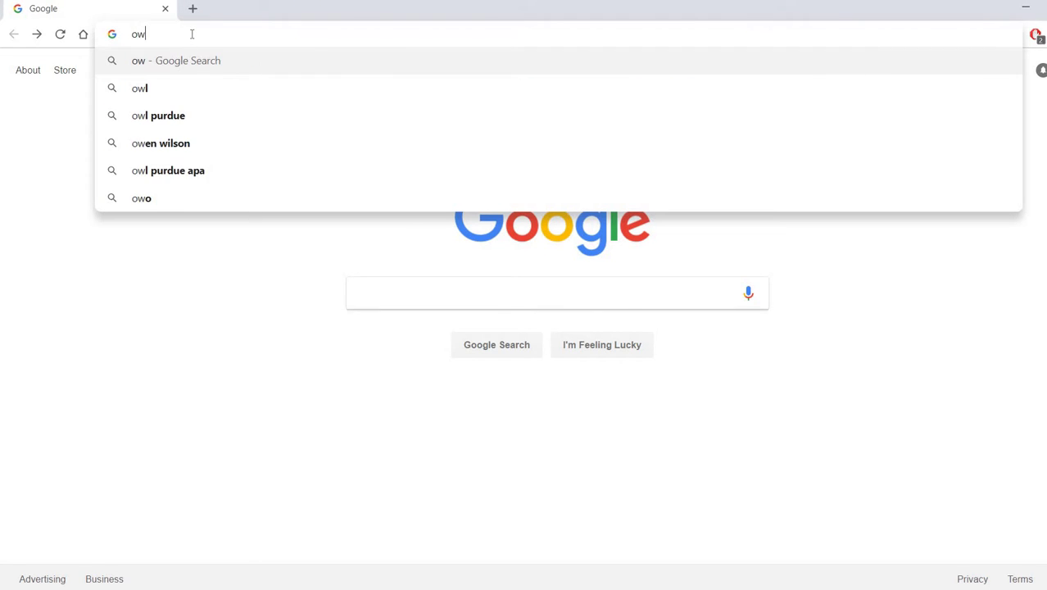
pyautogui.press('BackSpace')
pyautogui.write('sac o')
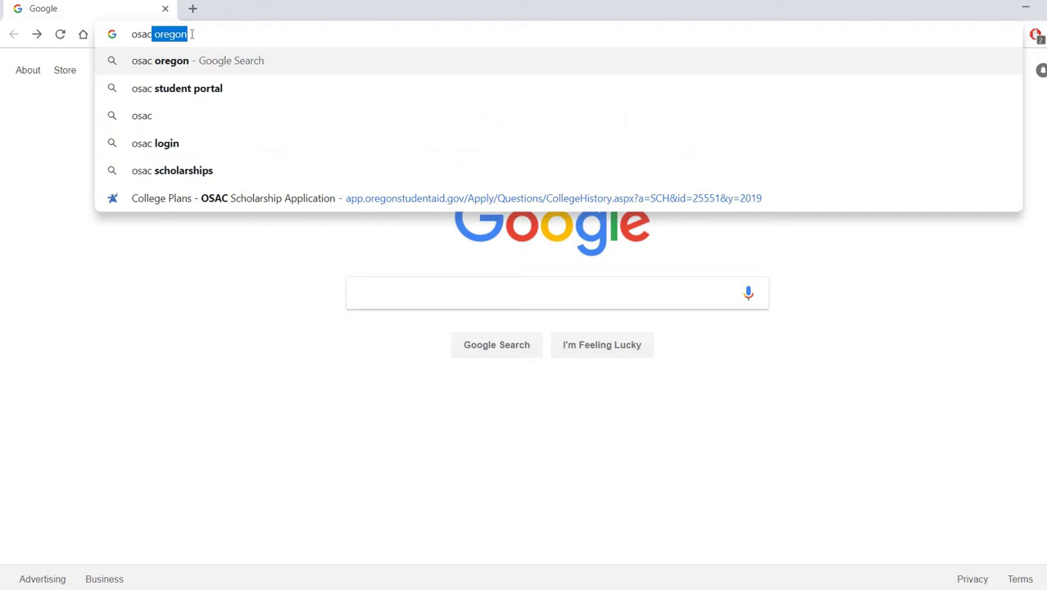
pyautogui.write('regon')
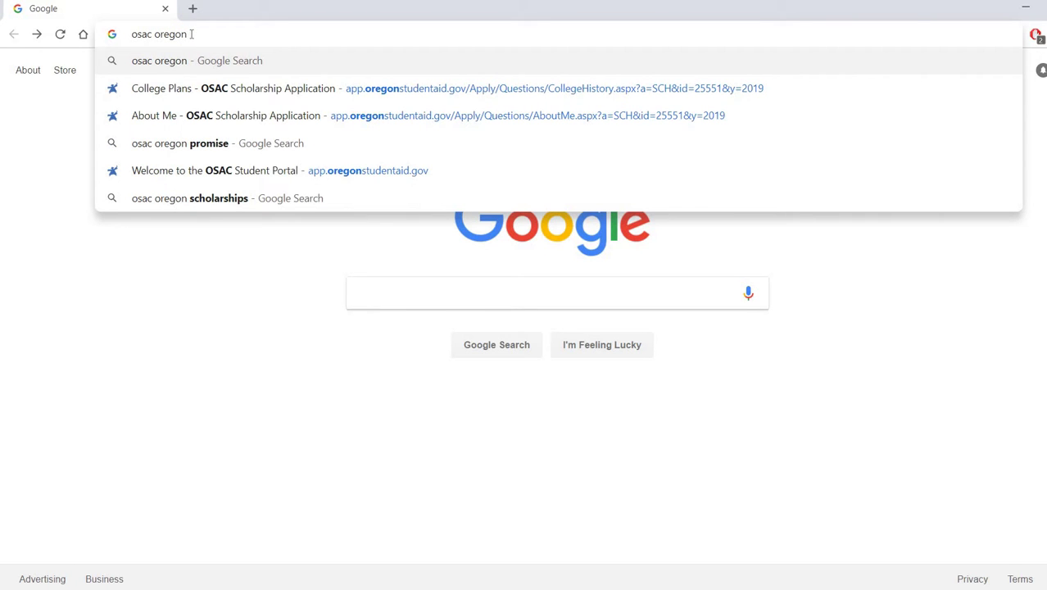
pyautogui.click(182, 69)
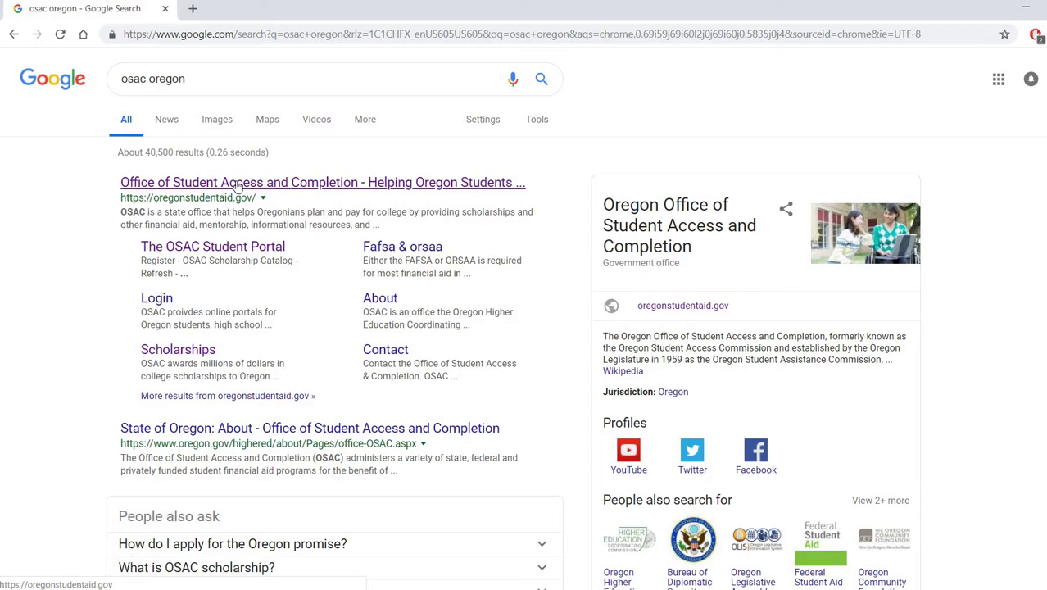
pyautogui.click(229, 248)
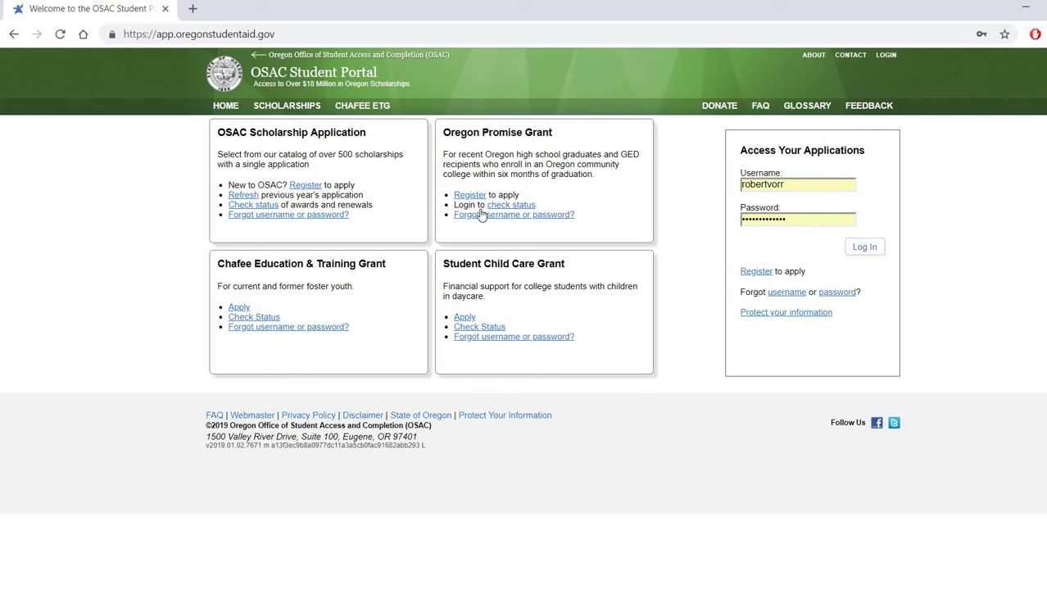
# Open the registration form for the OSAC Scholarship Application, look over its fields, and return to the portal home page
pyautogui.click(303, 186)
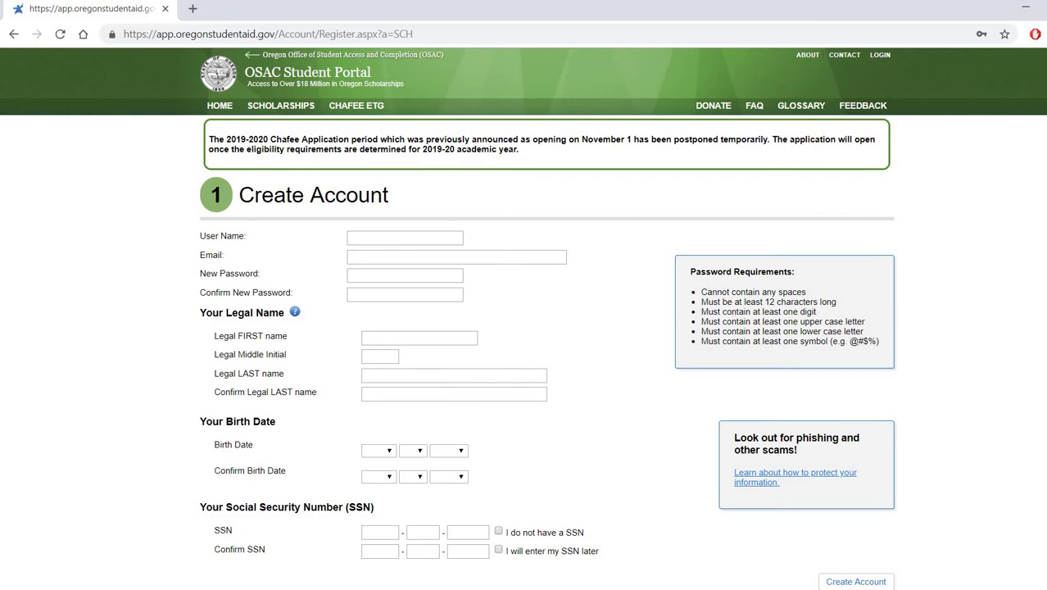
pyautogui.scroll(-3, 524, 319)
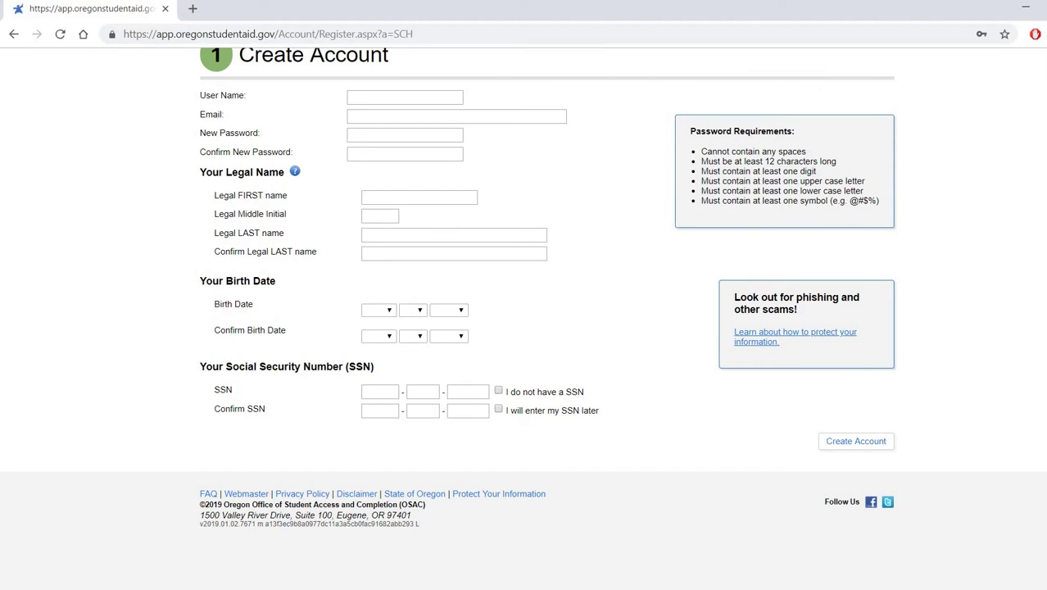
pyautogui.scroll(3, 523, 319)
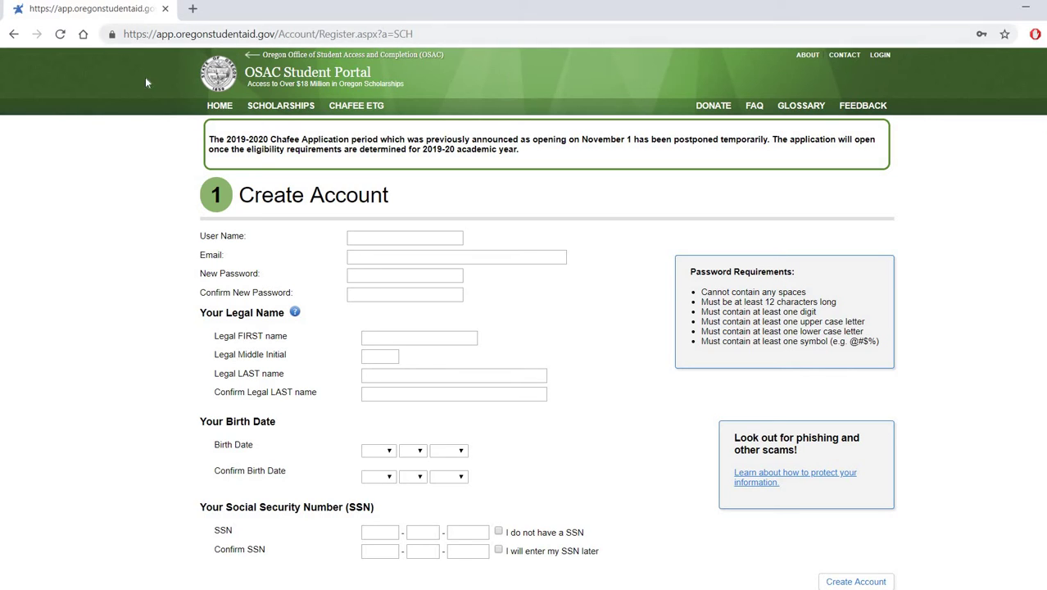
pyautogui.click(13, 36)
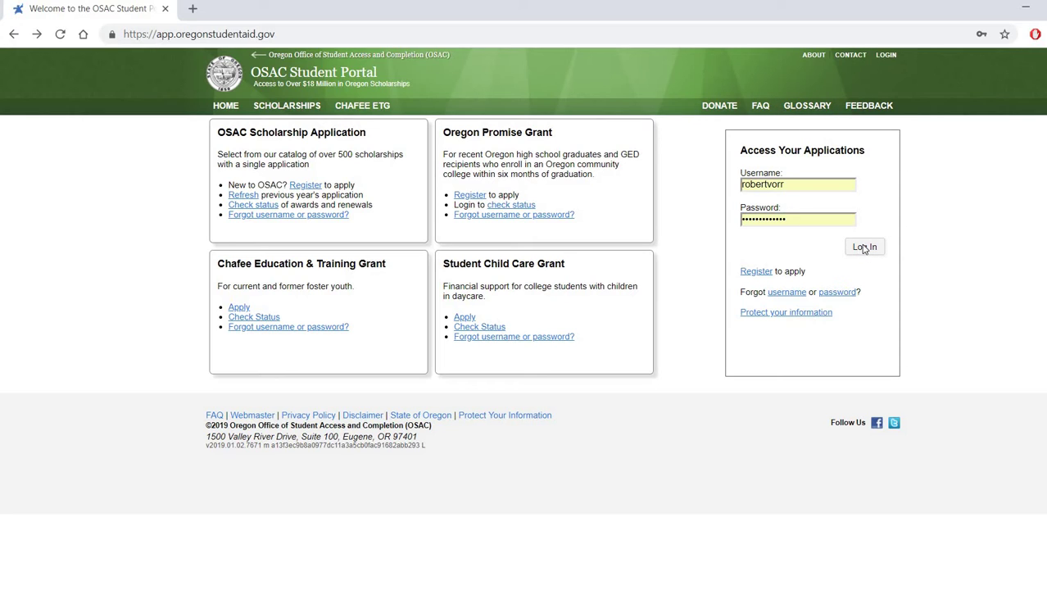
# Log in to the portal with the prefilled credentials and open the 2019-20 test application for editing
pyautogui.click(864, 248)
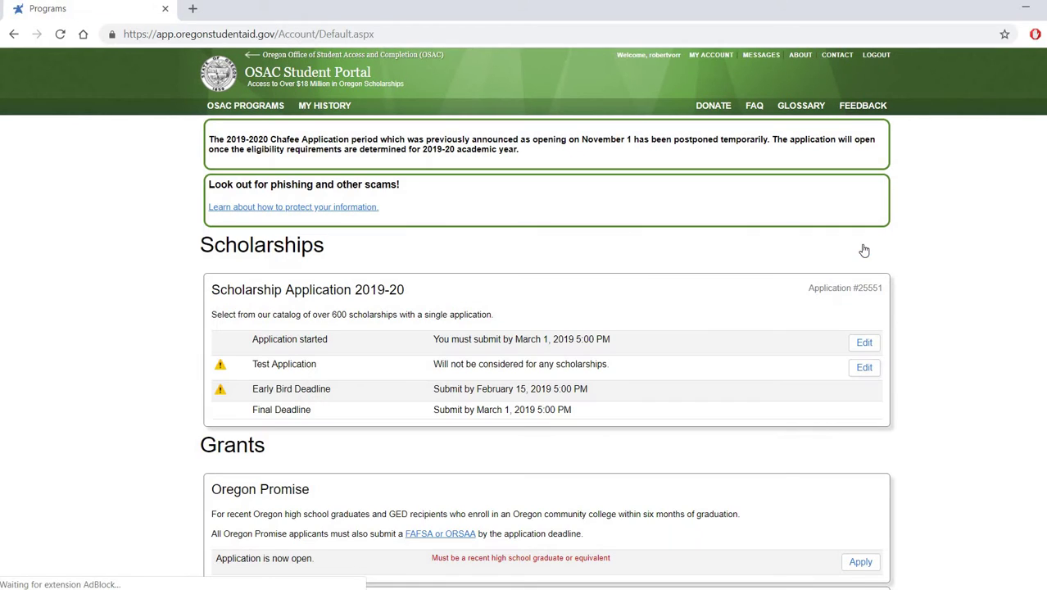
pyautogui.click(864, 368)
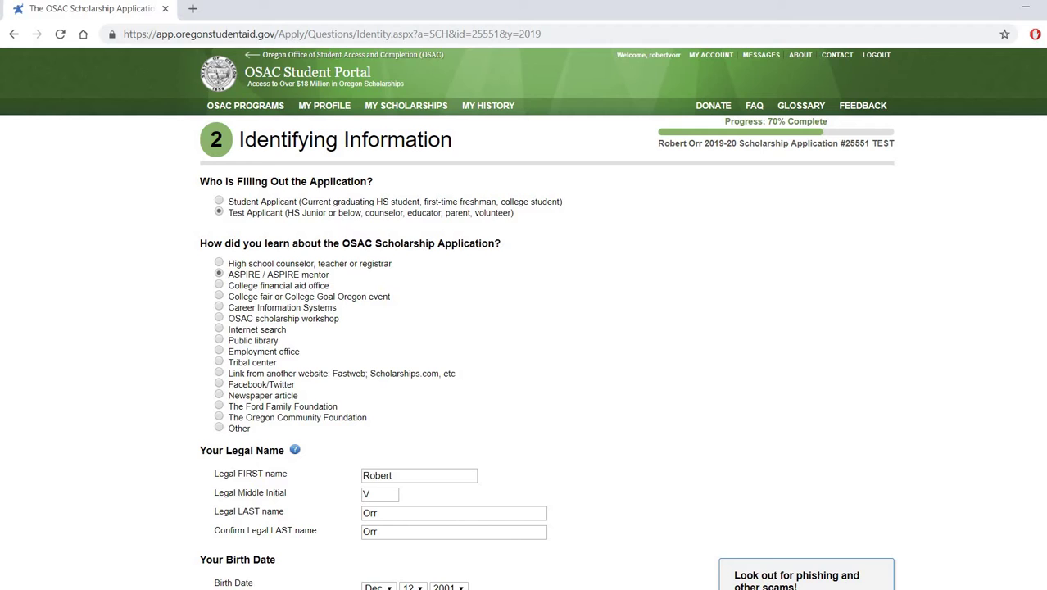
pyautogui.scroll(-4, 524, 328)
pyautogui.scroll(3, 524, 328)
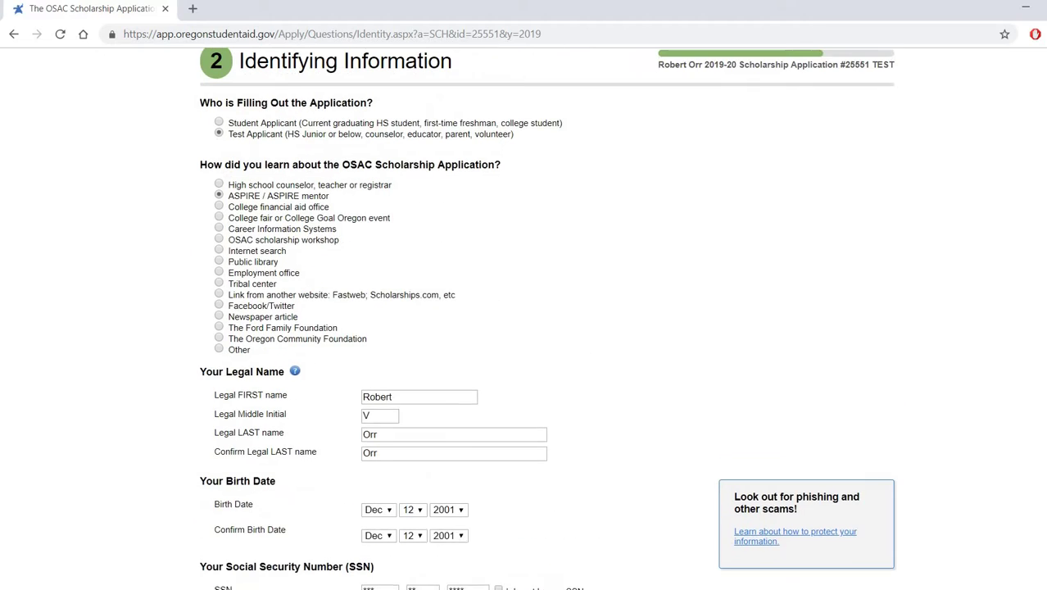
pyautogui.scroll(1, 524, 316)
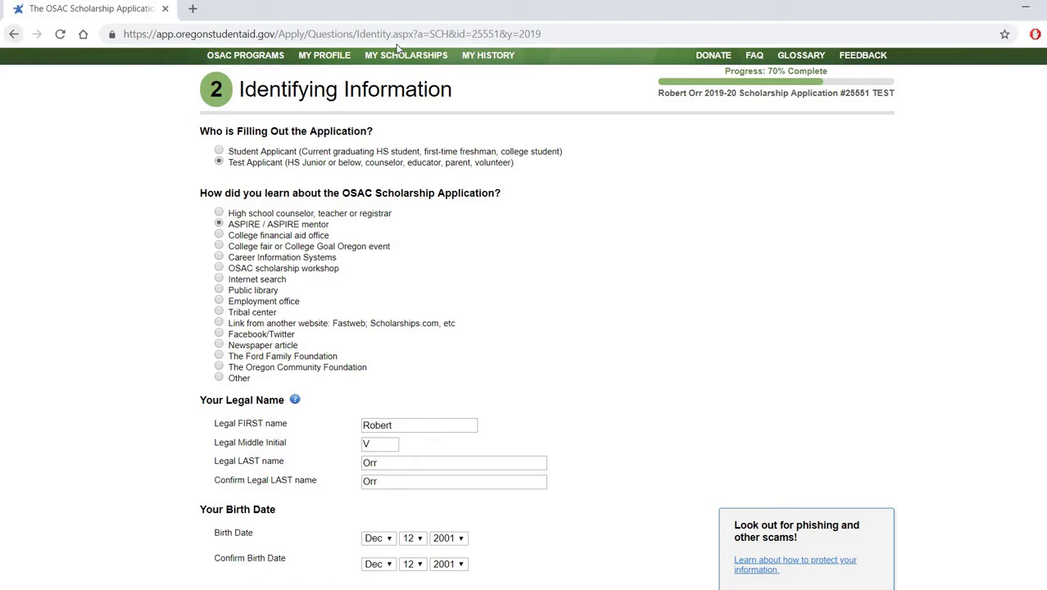
# Open the application's profile dashboard and review its list of sections and selected scholarships
pyautogui.click(325, 56)
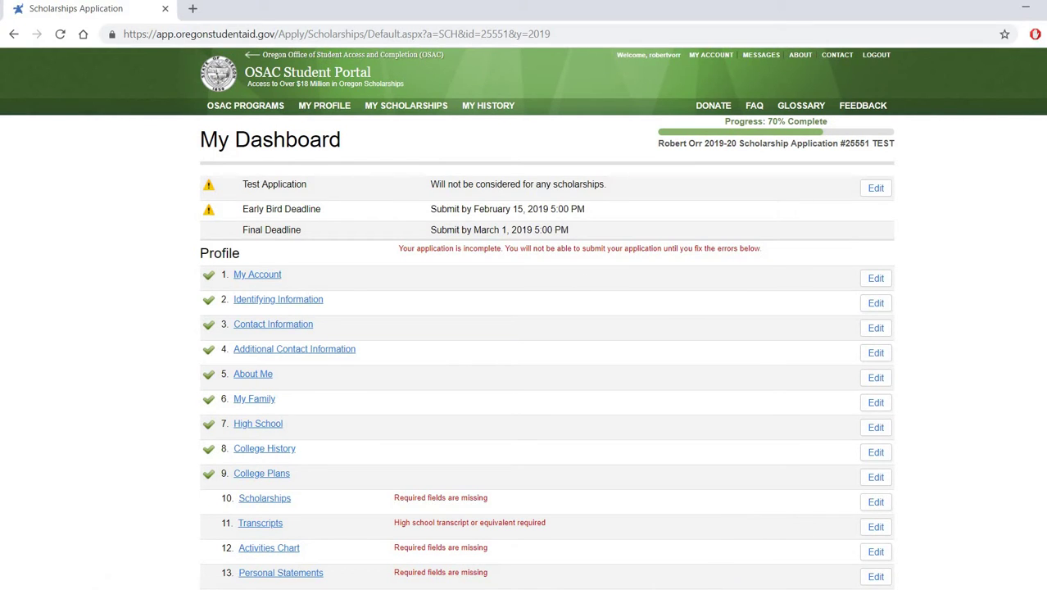
pyautogui.scroll(-2, 791, 206)
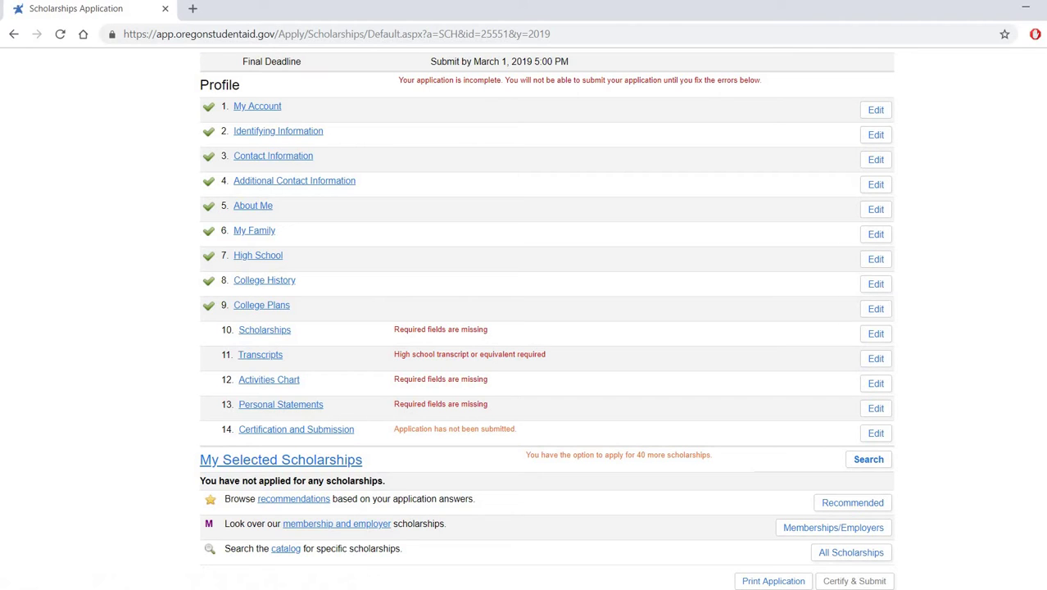
pyautogui.scroll(-1, 546, 319)
pyautogui.scroll(1, 546, 318)
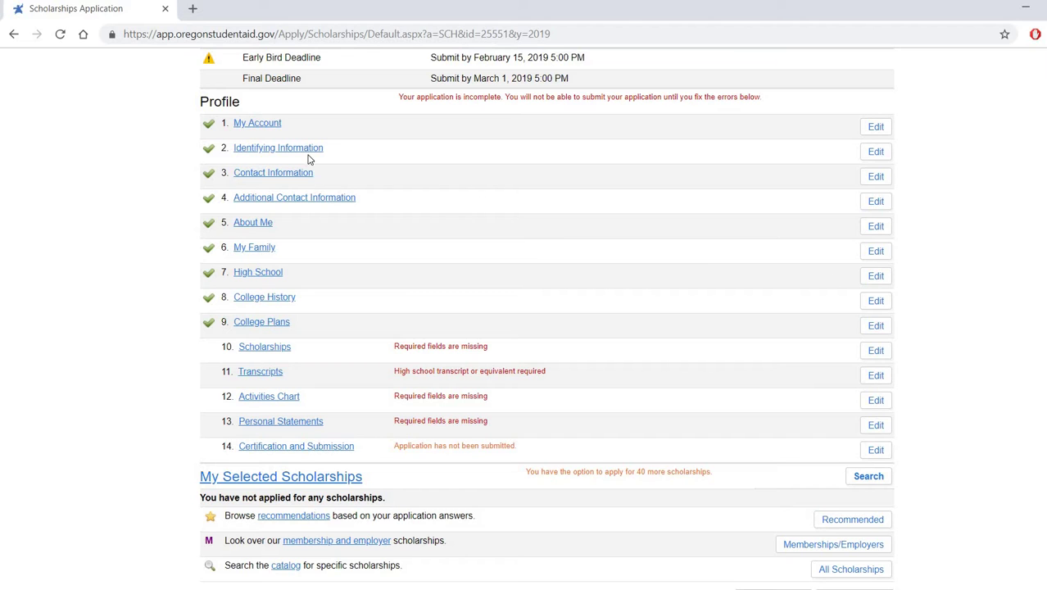
# Open the My Account section, review the email and password settings, and continue to Identifying Information
pyautogui.click(269, 124)
pyautogui.click(278, 124)
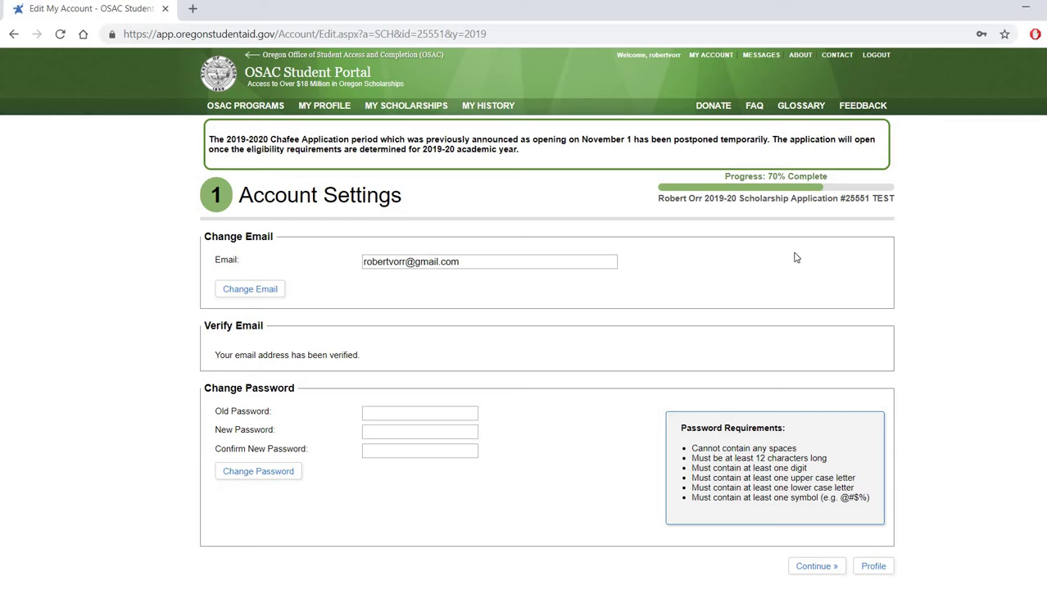
pyautogui.scroll(-3, 348, 295)
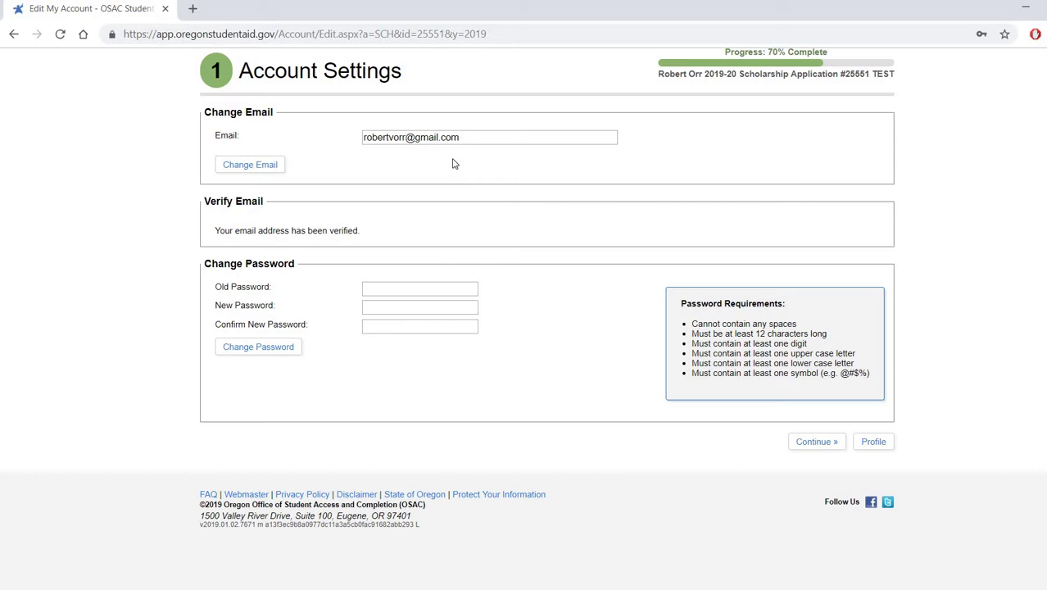
pyautogui.click(820, 443)
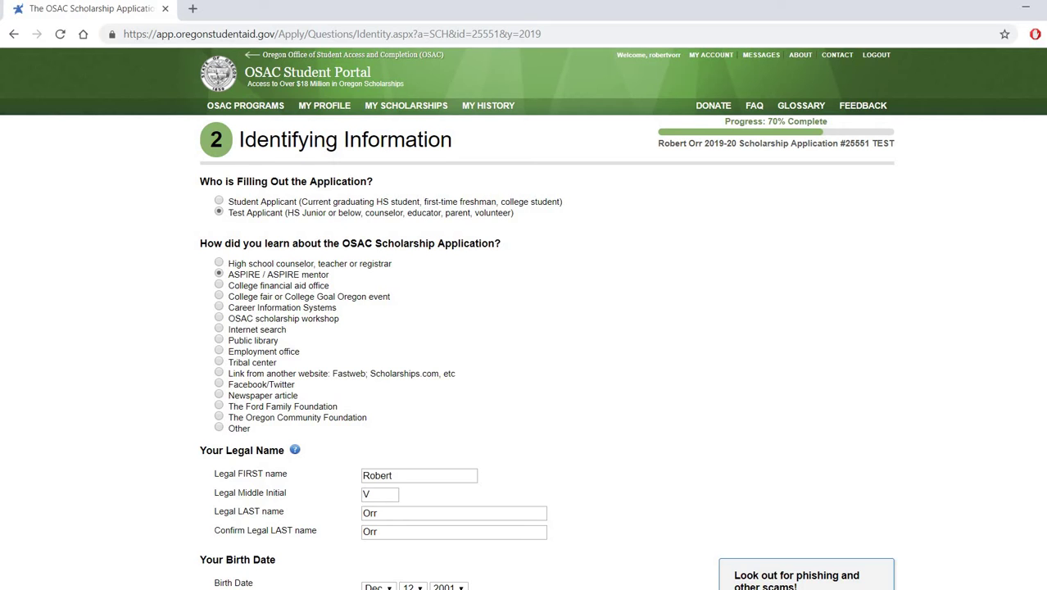
# Review the Identifying Information page and continue through Contact Information and Additional Contact Information to About Me
pyautogui.scroll(-3, 652, 227)
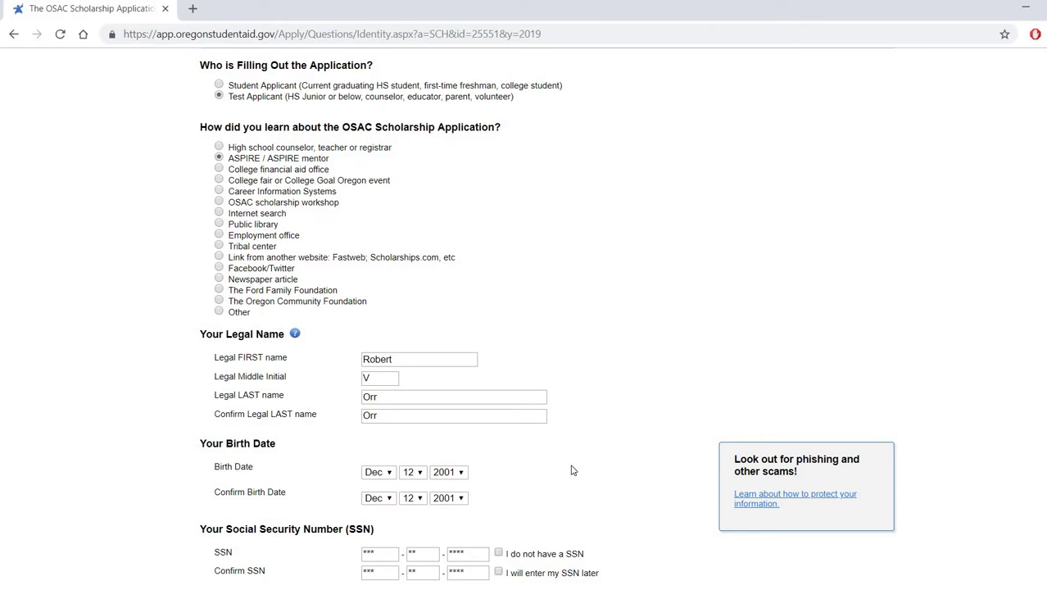
pyautogui.scroll(-2, 505, 311)
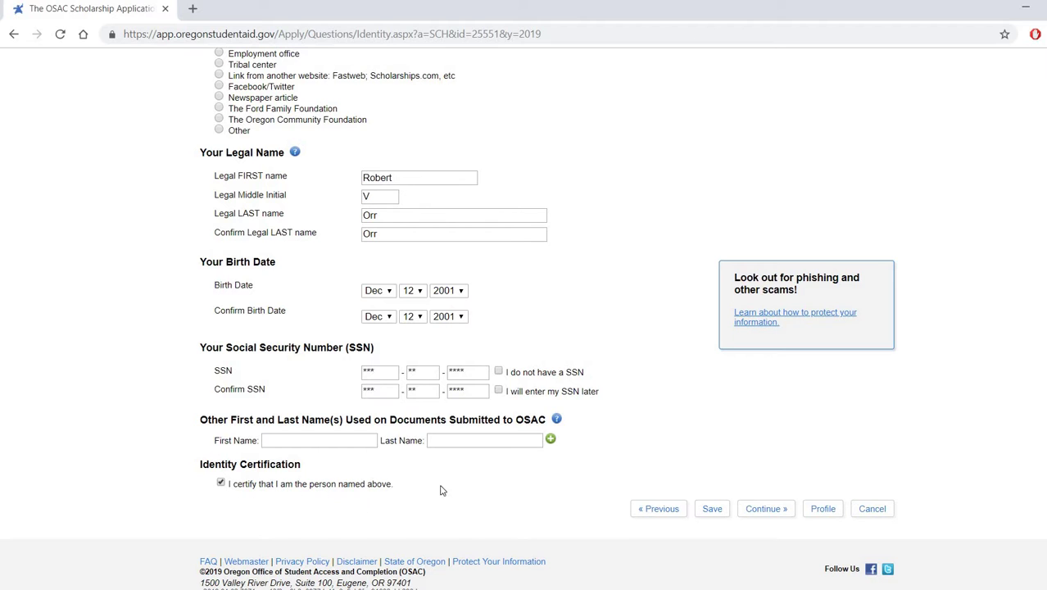
pyautogui.click(754, 510)
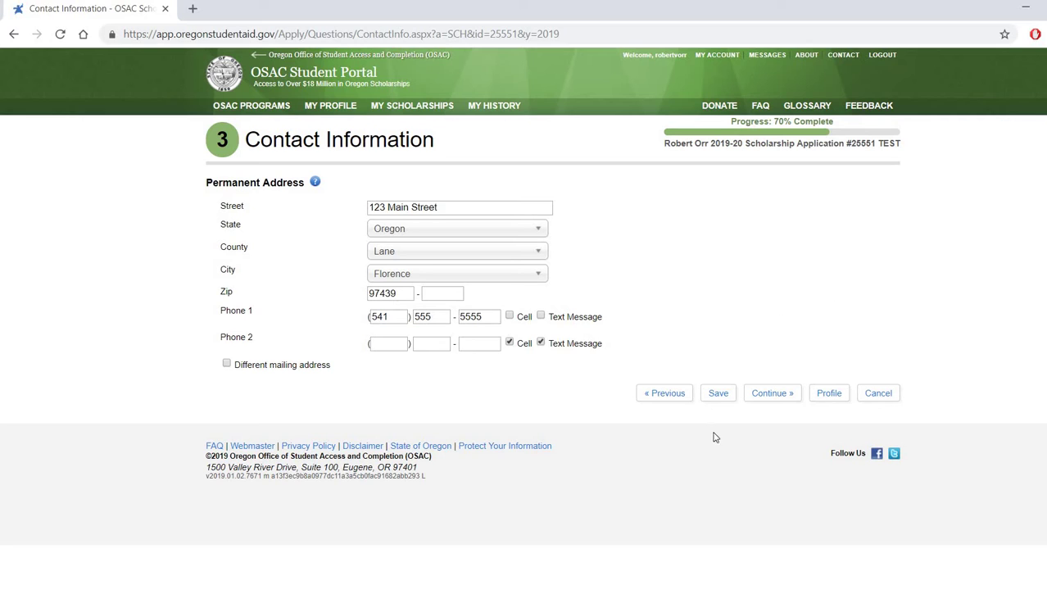
pyautogui.click(768, 398)
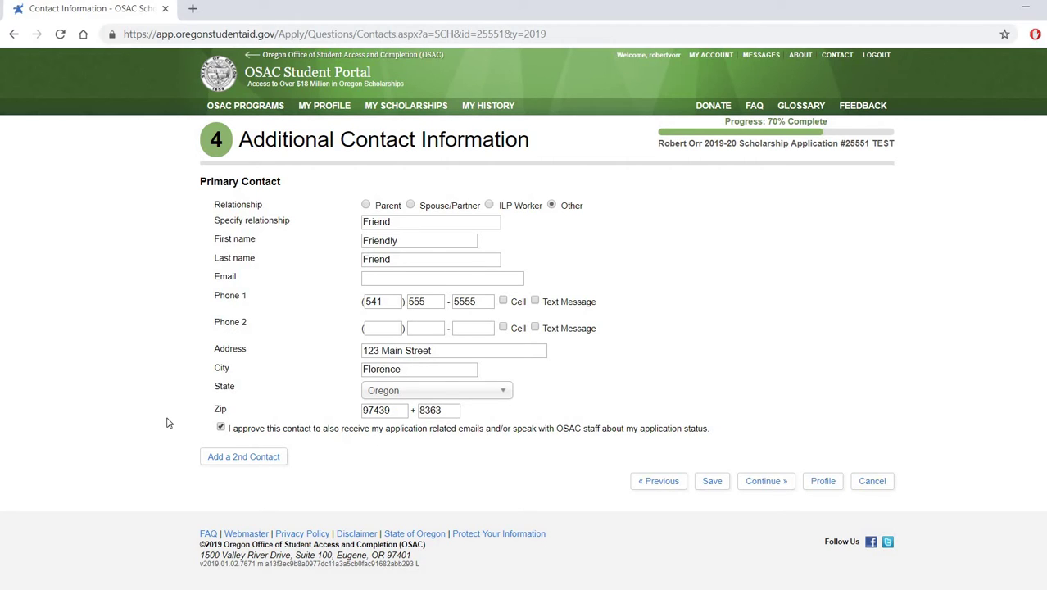
pyautogui.click(766, 482)
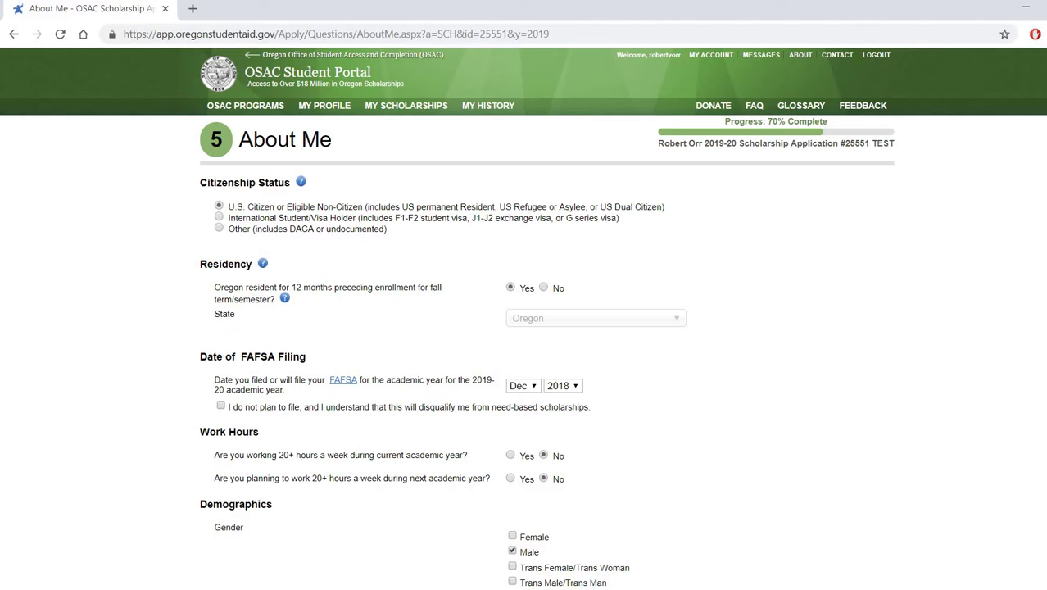
# Review the residency, FAFSA, work hours, demographics and disclosure answers in About Me, and continue to My Family
pyautogui.scroll(-3, 667, 271)
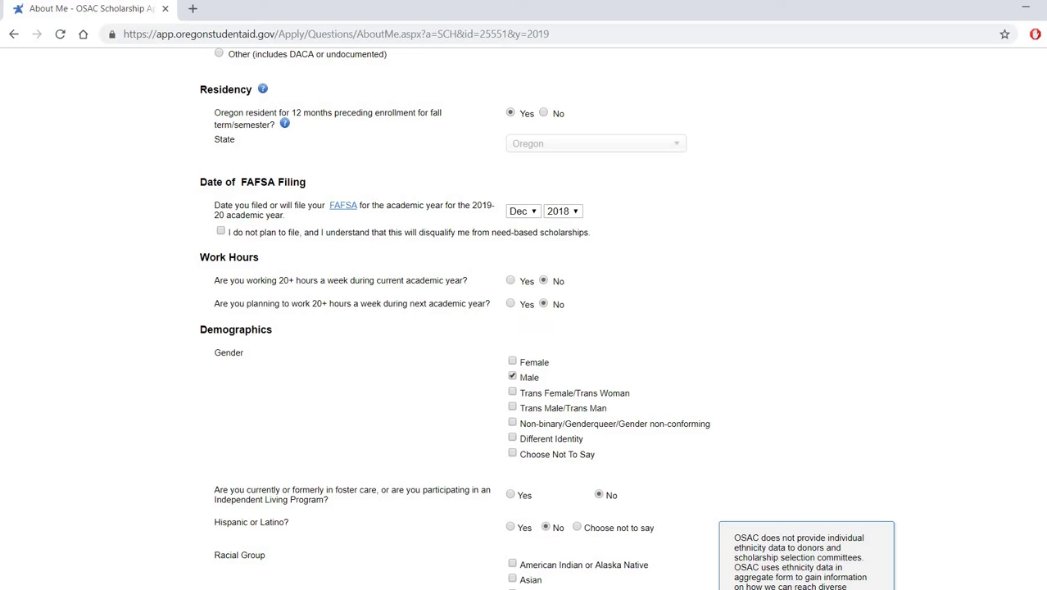
pyautogui.scroll(-3, 620, 276)
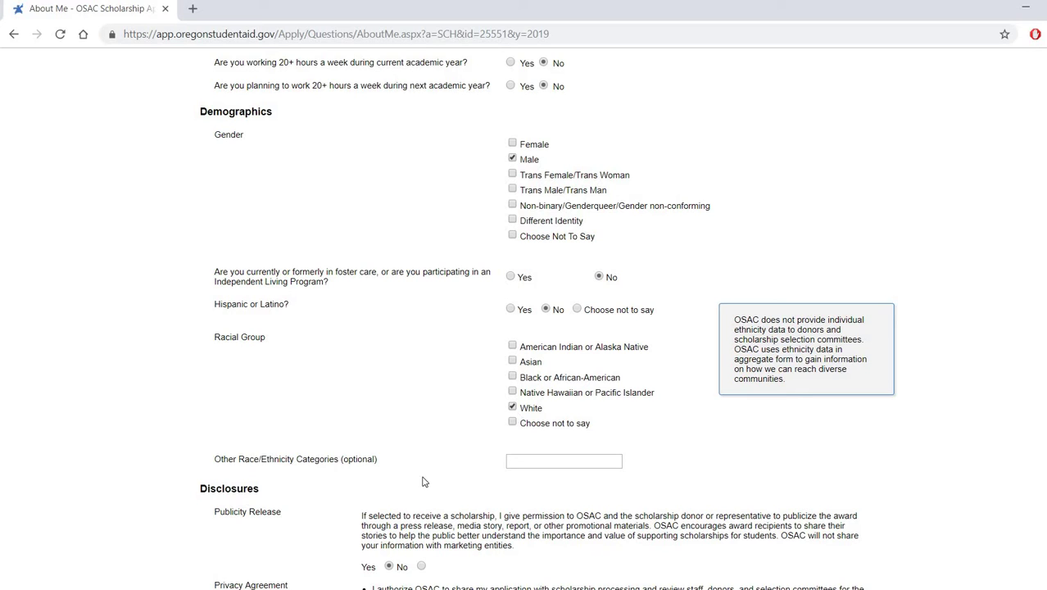
pyautogui.scroll(-3, 705, 560)
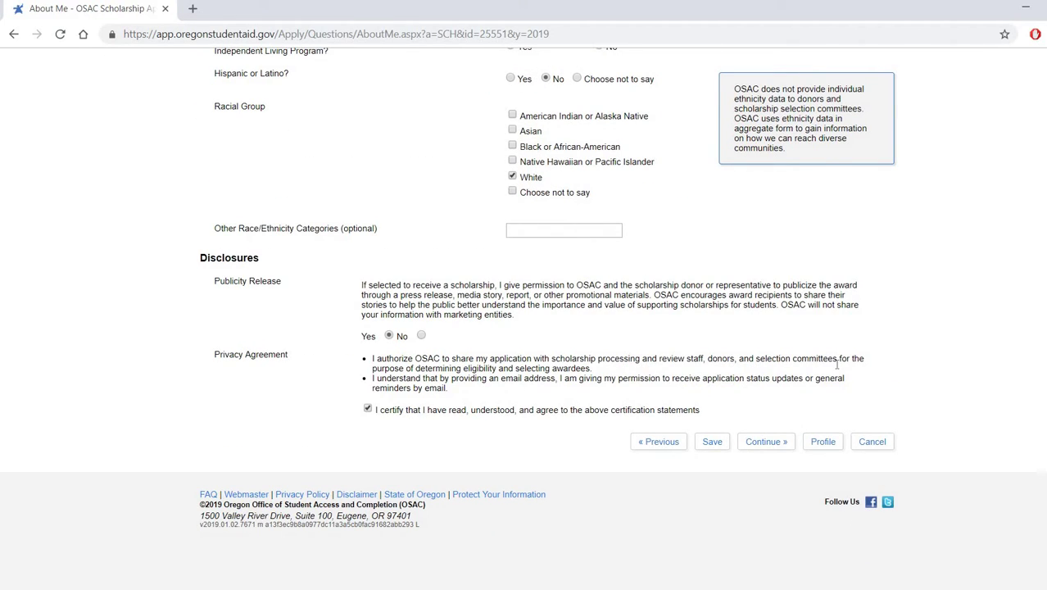
pyautogui.click(767, 445)
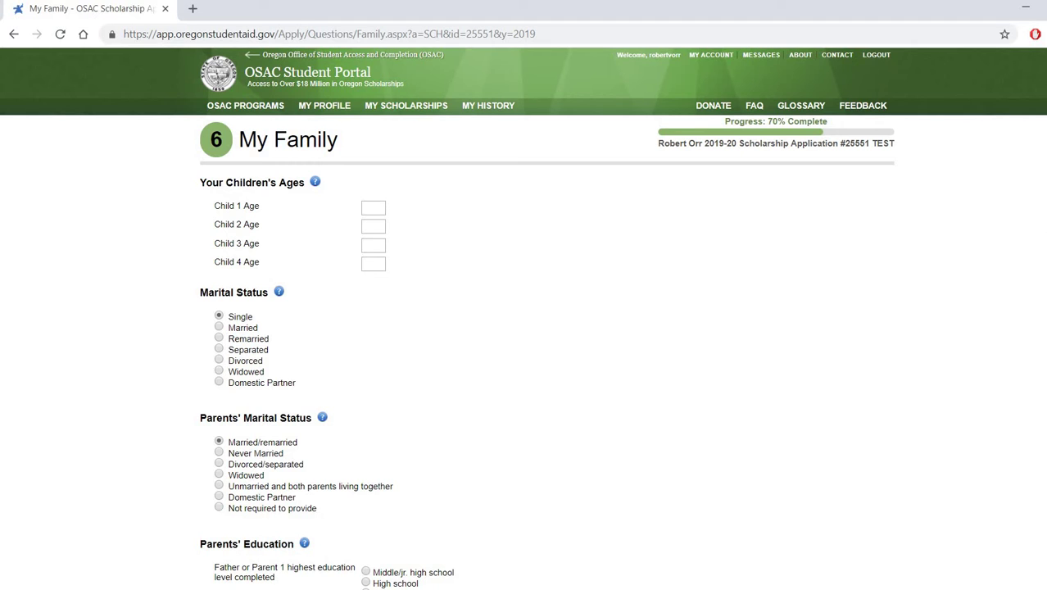
# Set both parents' highest education level to Other/unknown in My Family and continue to the High School section
pyautogui.scroll(-2, 524, 319)
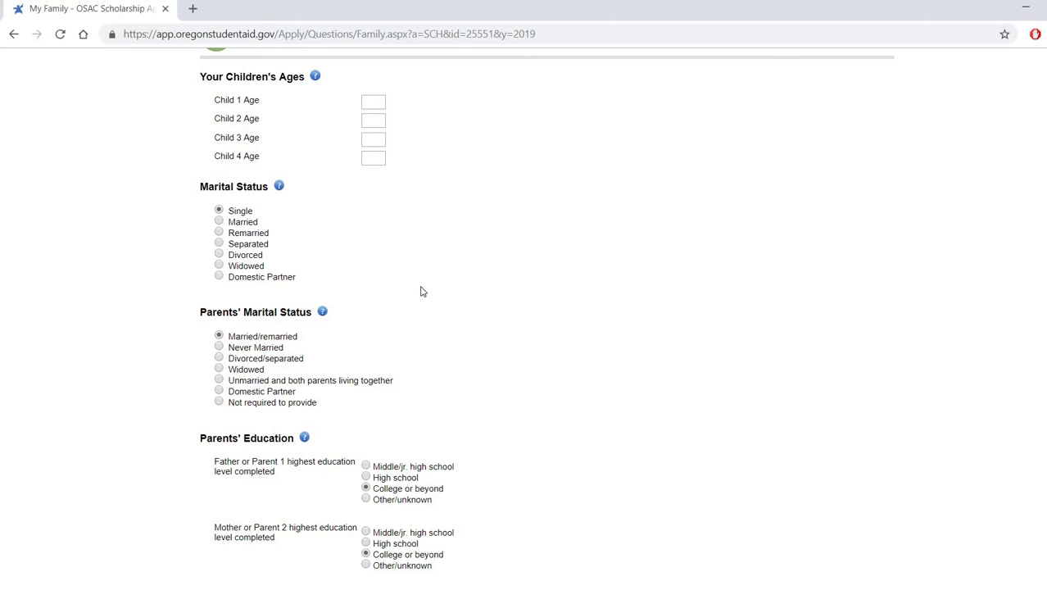
pyautogui.scroll(-3, 870, 362)
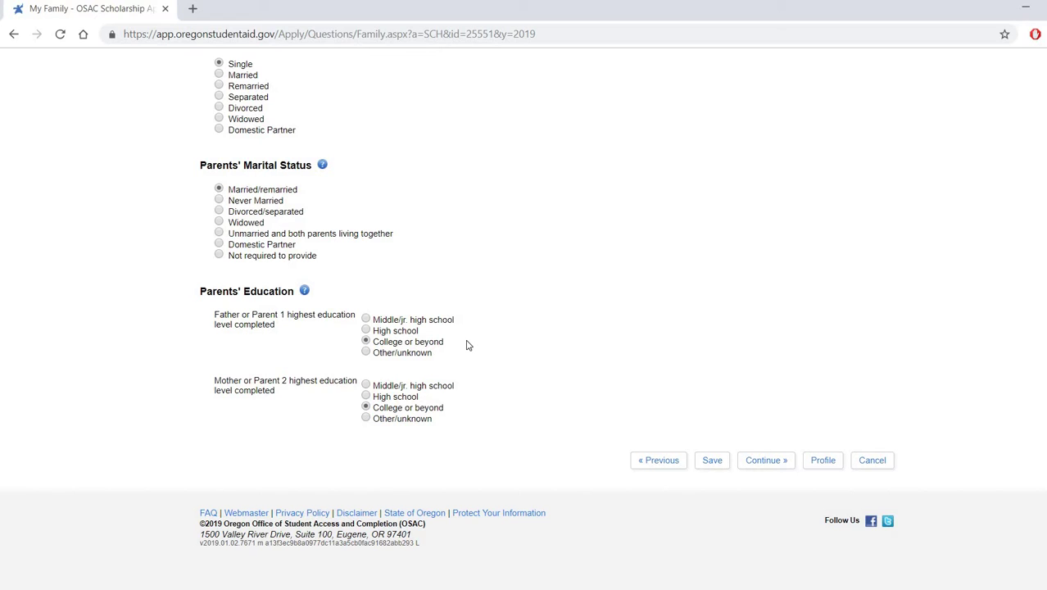
pyautogui.click(366, 353)
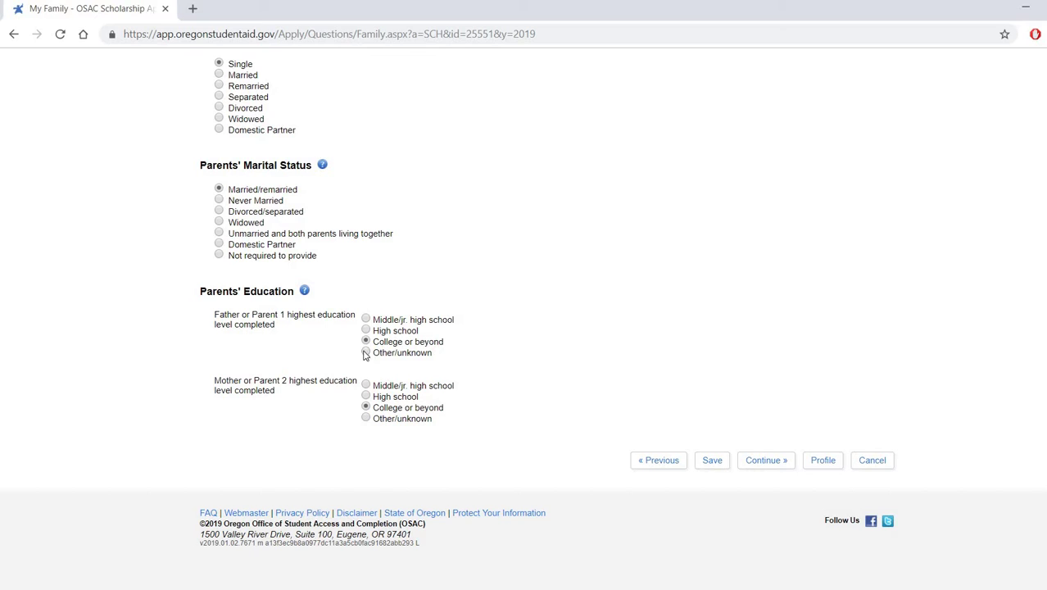
pyautogui.click(366, 419)
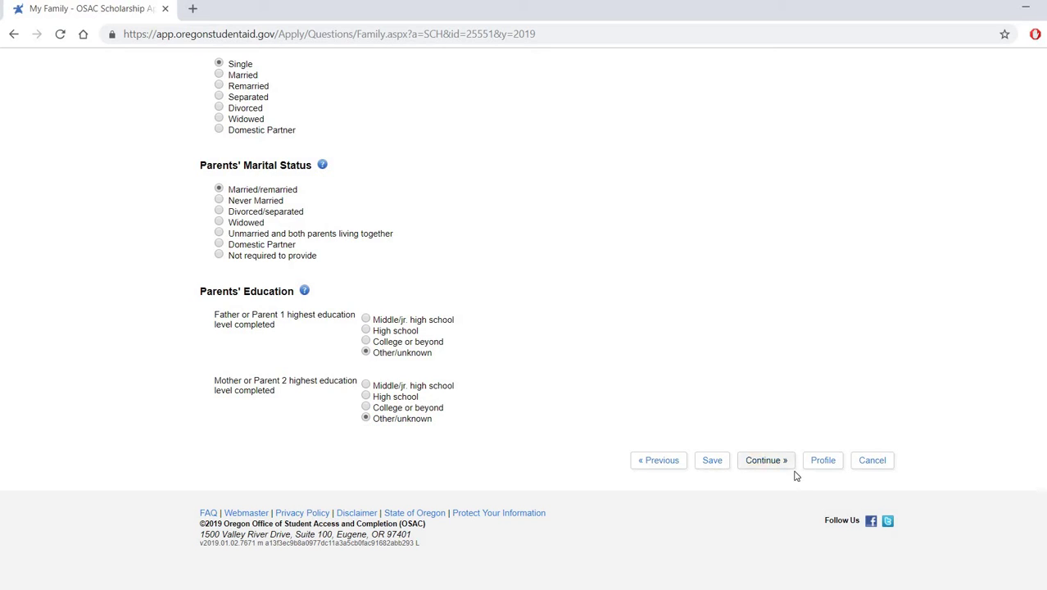
pyautogui.click(765, 460)
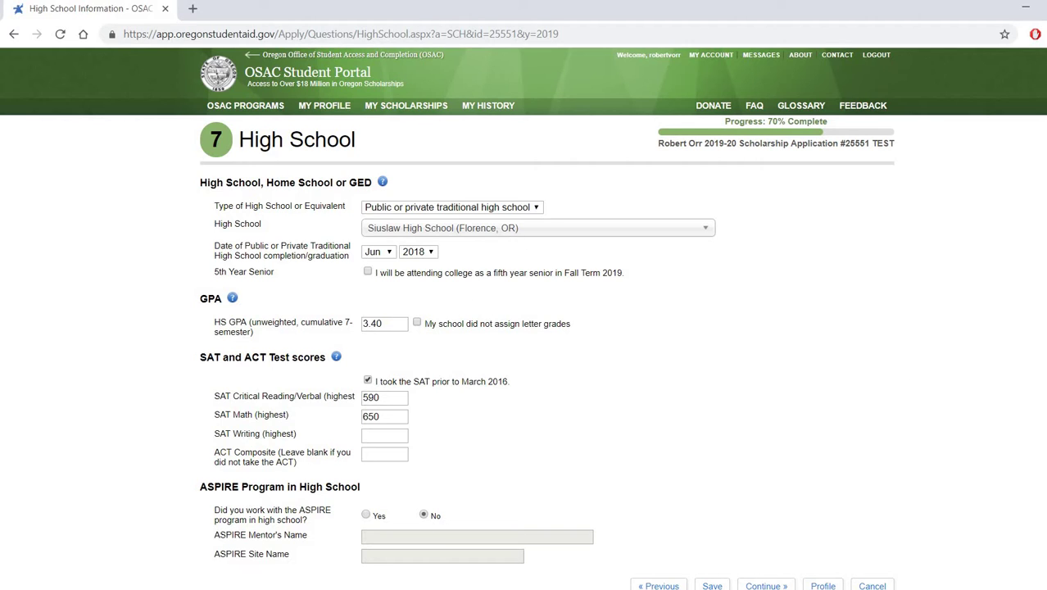
# Try answering Yes to the ASPIRE program question with its mentor's name field, and set the answer back to No
pyautogui.scroll(-3, 778, 401)
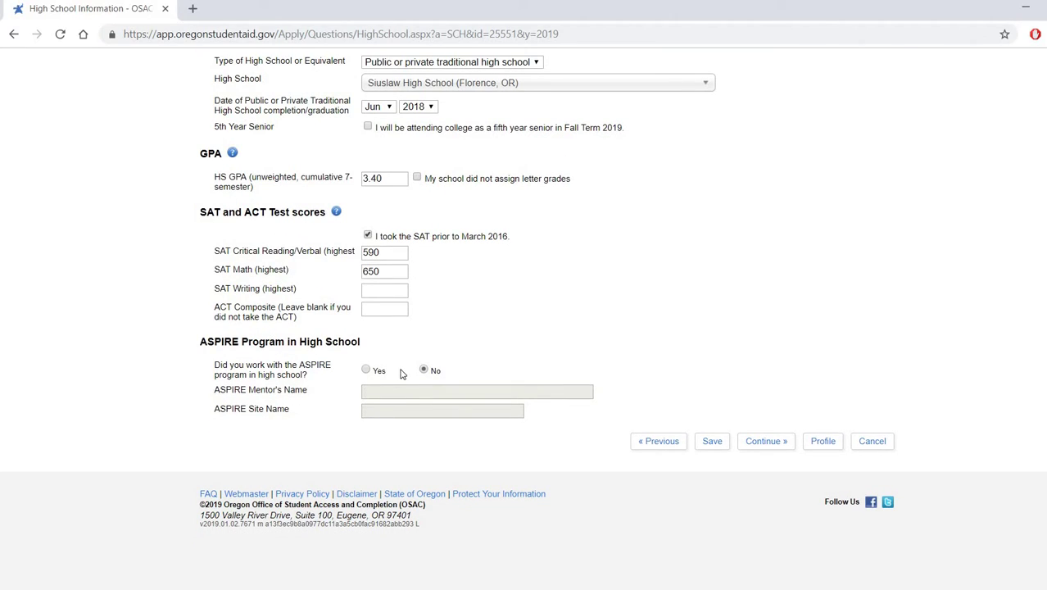
pyautogui.click(367, 371)
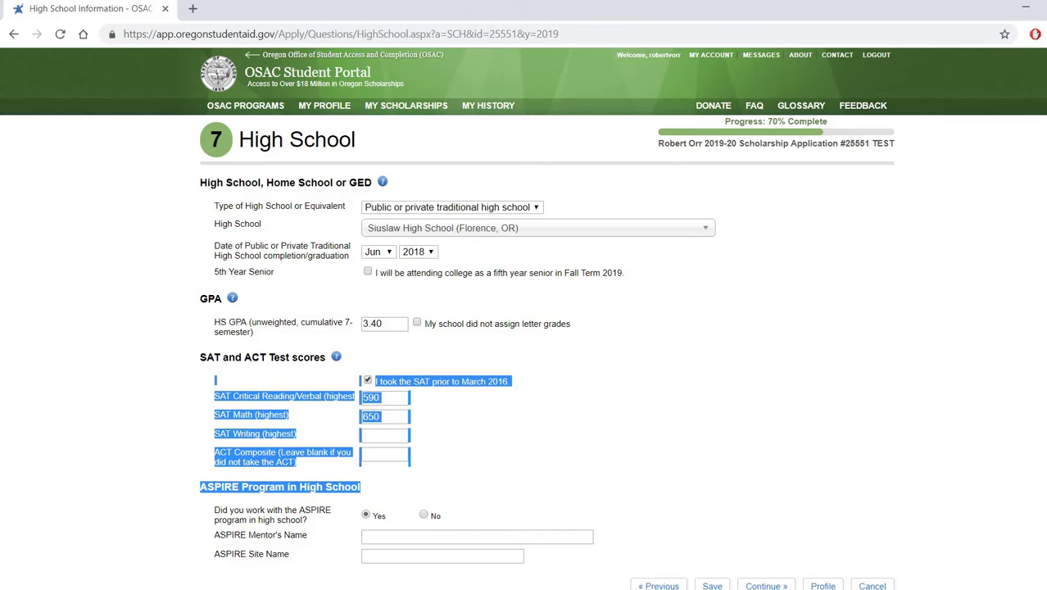
pyautogui.scroll(-3, 278, 525)
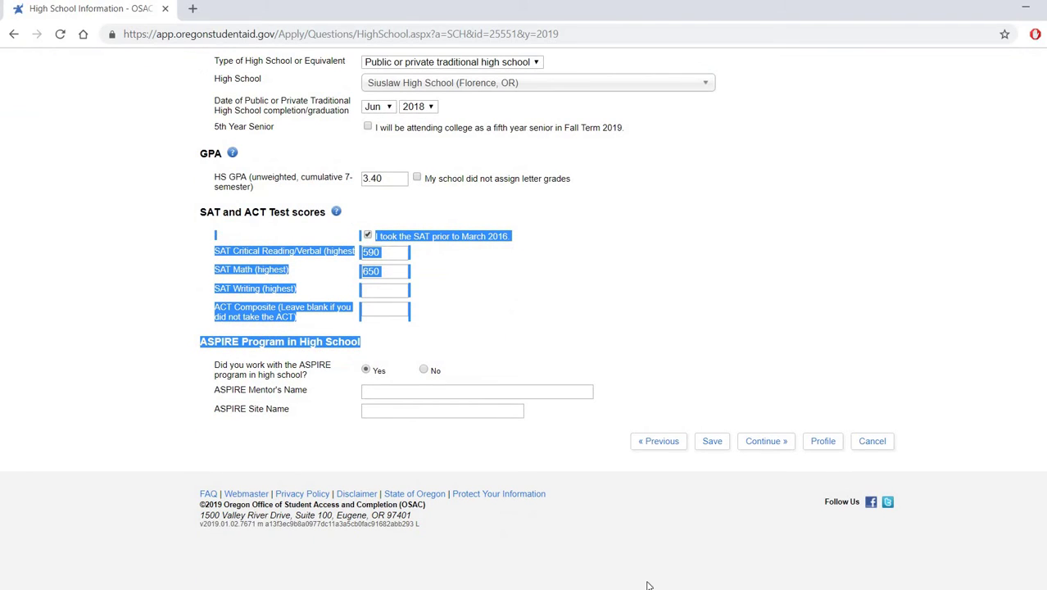
pyautogui.click(382, 393)
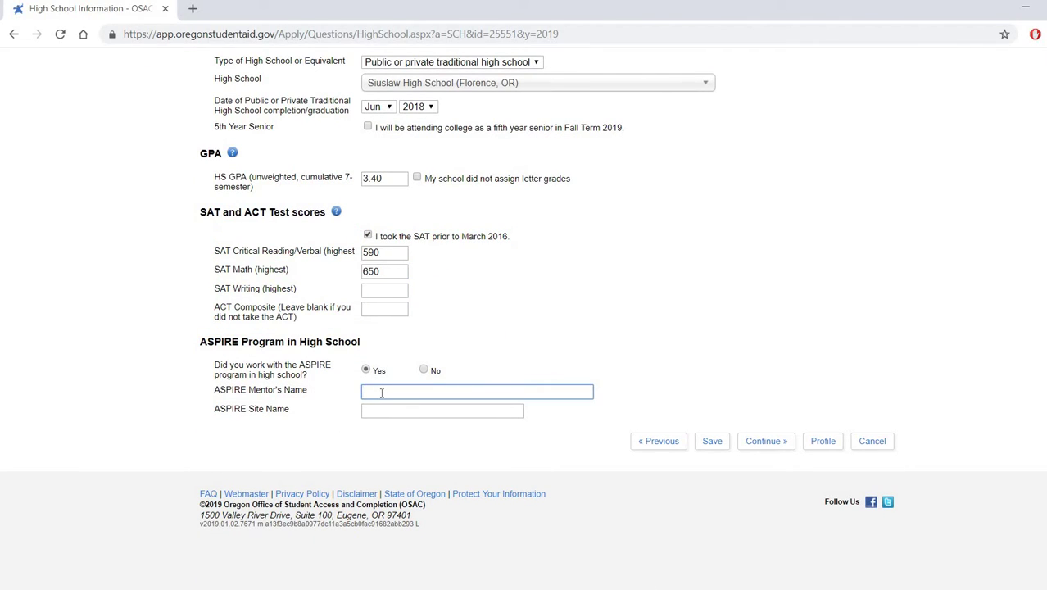
pyautogui.click(424, 370)
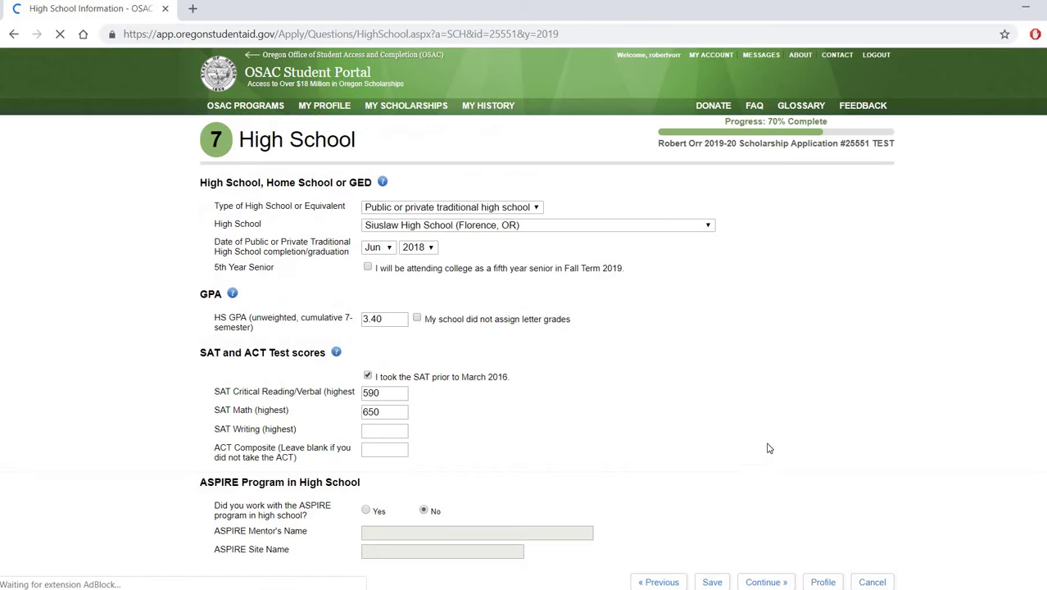
# Continue from High School to College History, review the attended colleges, degrees and GPA questions, and continue to College Plans
pyautogui.scroll(-1, 644, 419)
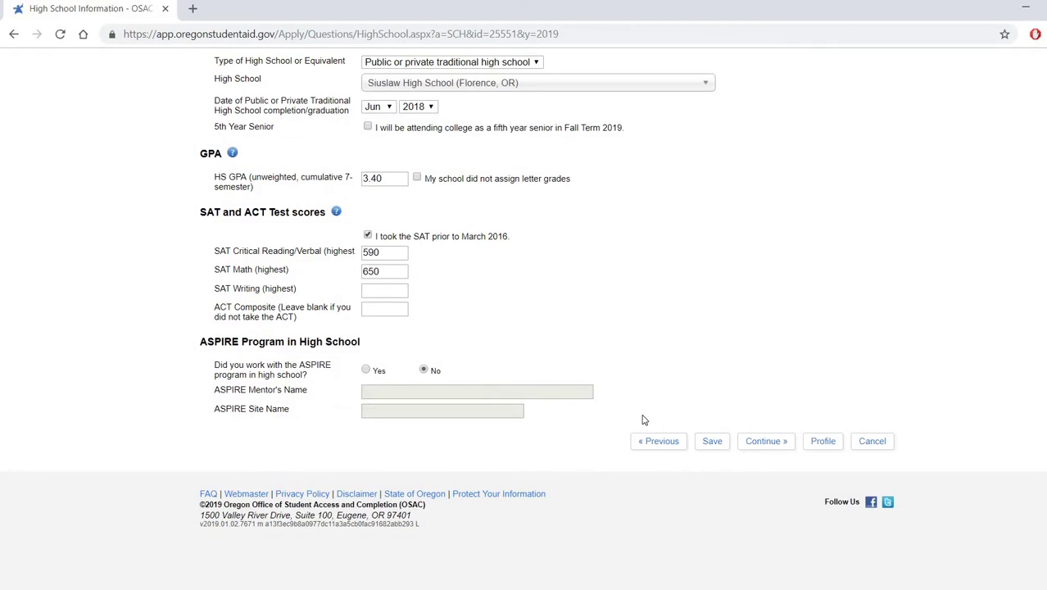
pyautogui.click(753, 443)
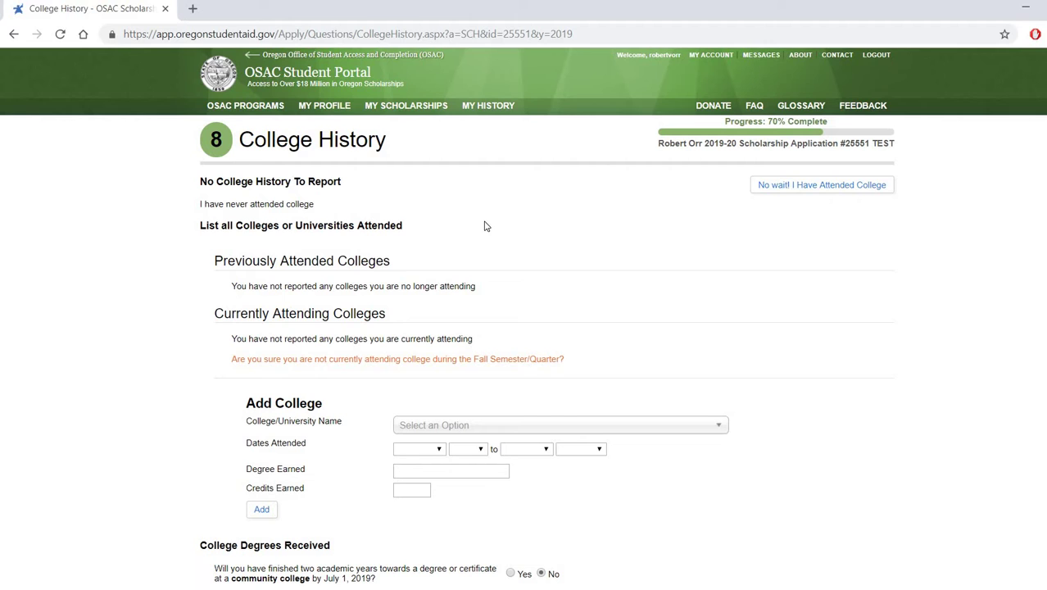
pyautogui.scroll(-4, 524, 319)
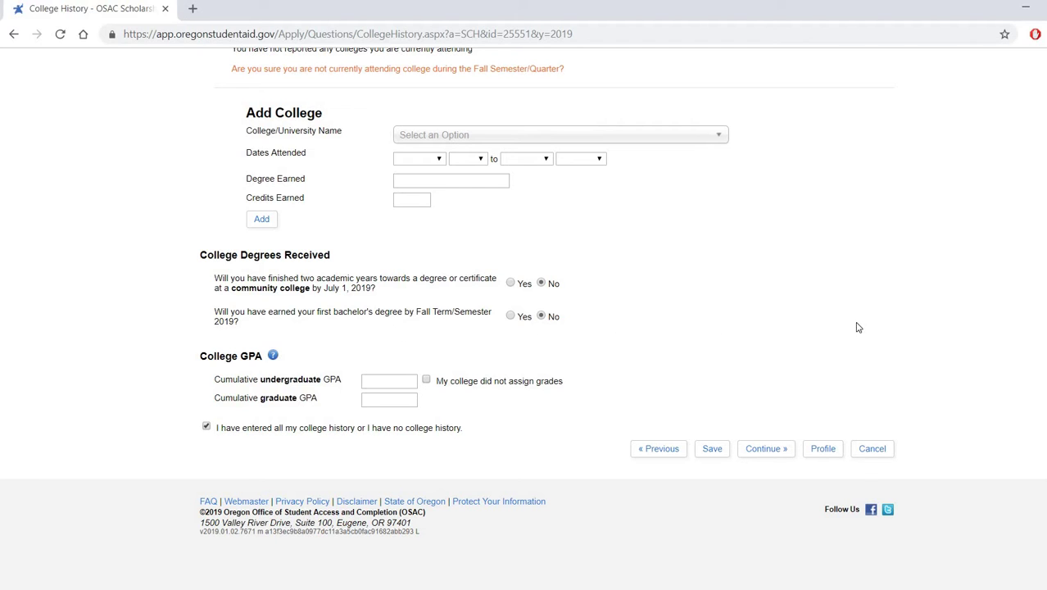
pyautogui.click(769, 449)
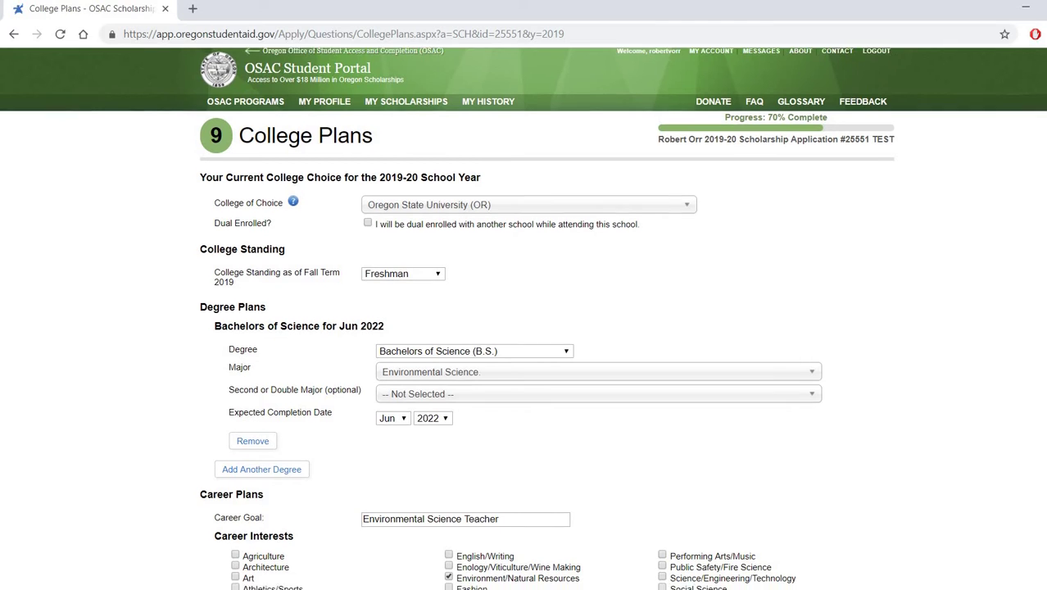
# Review the college choice, degree plans, career goal and career interests in College Plans, and continue to Scholarships
pyautogui.scroll(-3, 547, 320)
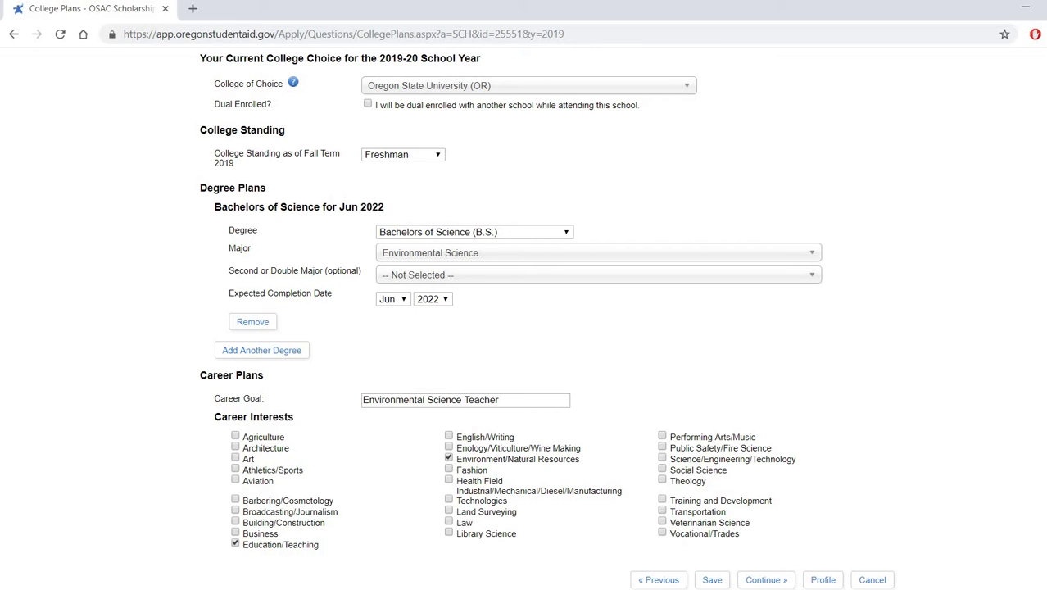
pyautogui.scroll(-1, 546, 319)
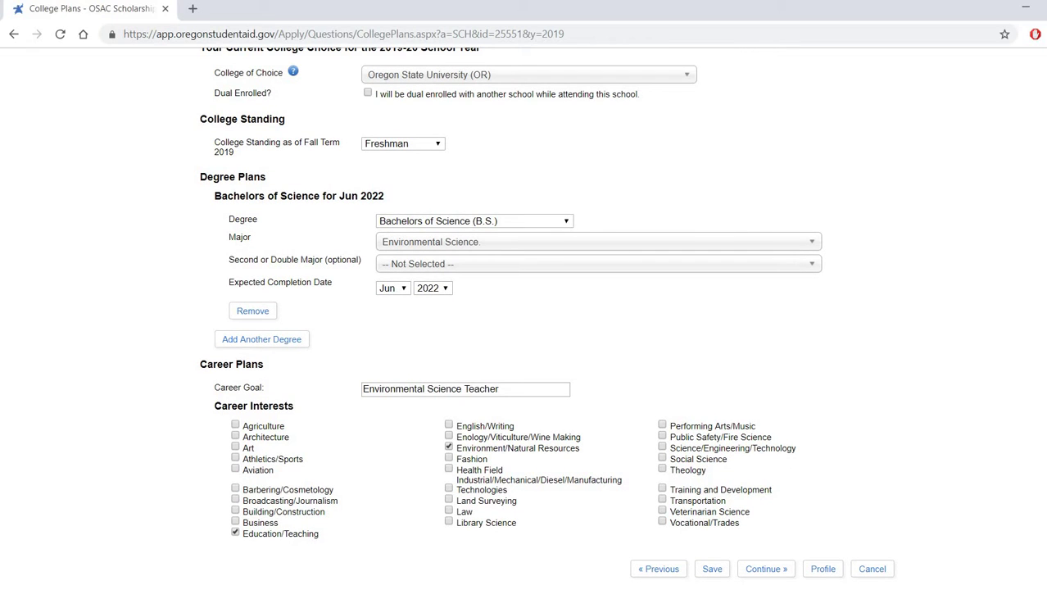
pyautogui.scroll(-2, 522, 319)
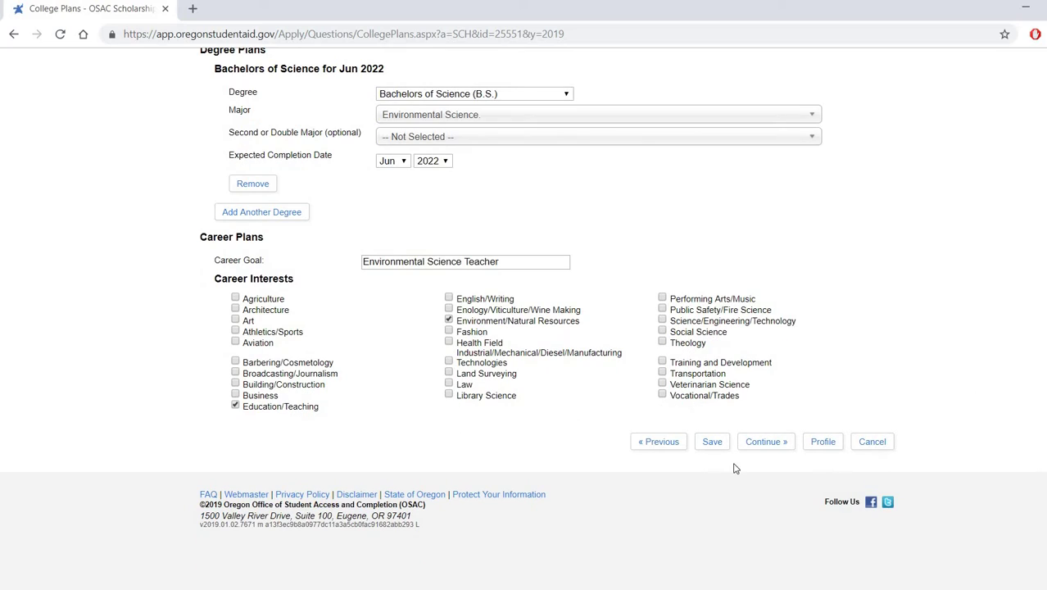
pyautogui.click(756, 444)
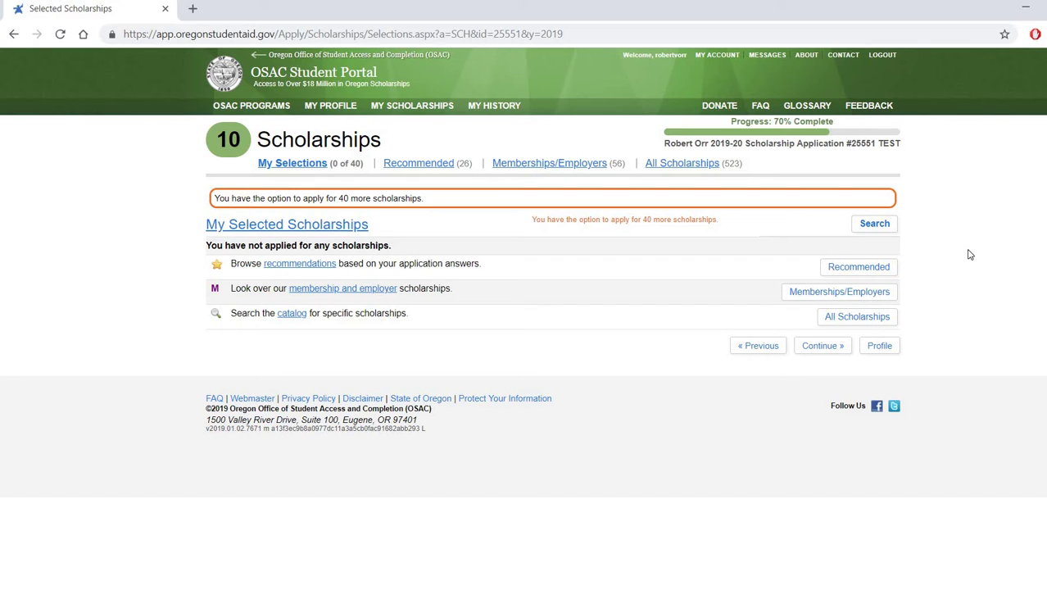
# Apply for the Ford Scholars Program from the recommended scholarships, review its requirements and documents, and return to the selected scholarships
pyautogui.click(306, 269)
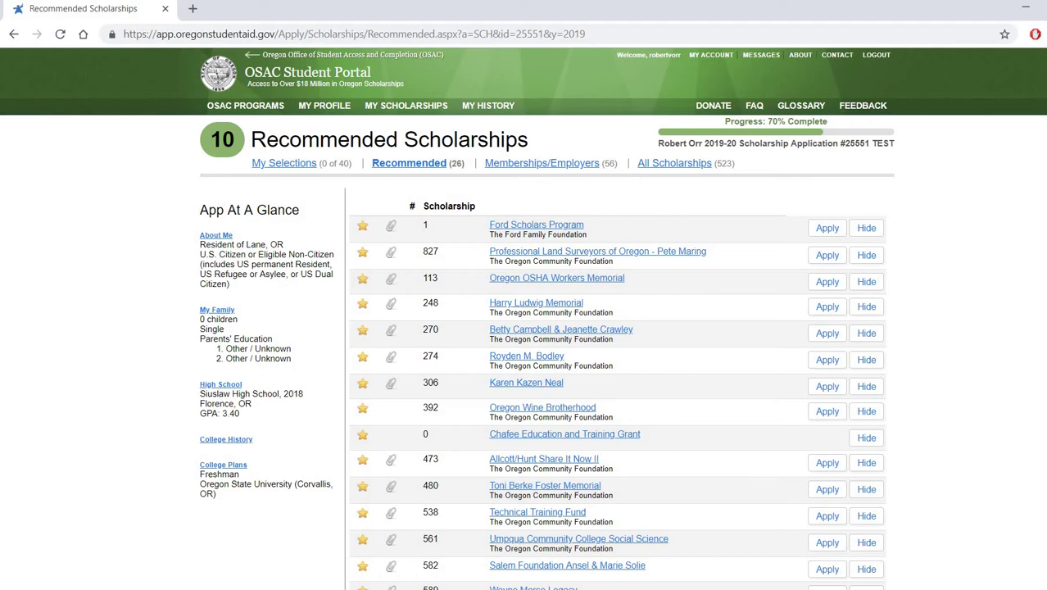
pyautogui.scroll(-1, 750, 148)
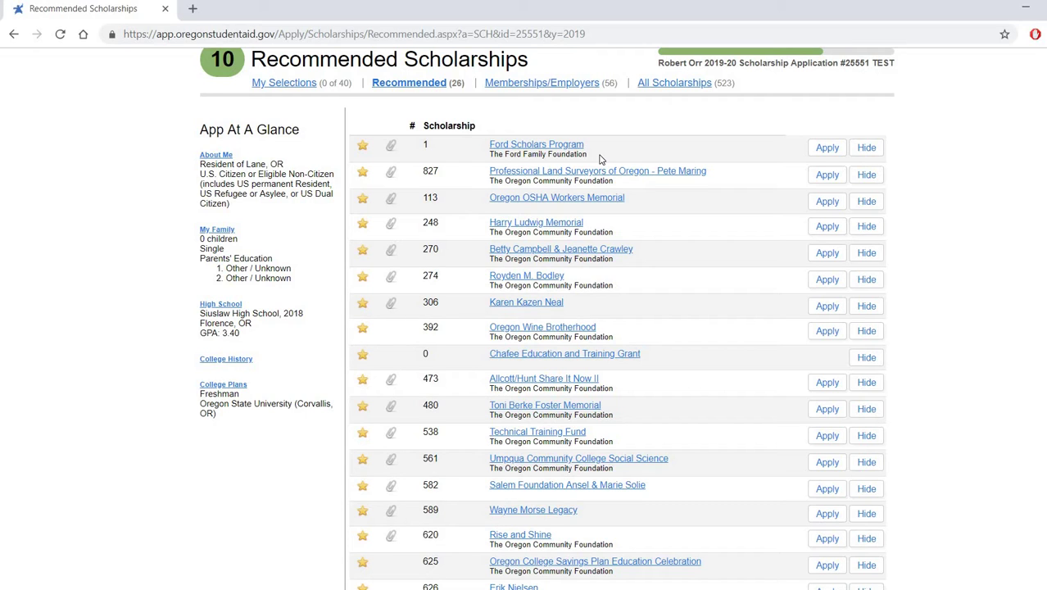
pyautogui.click(828, 148)
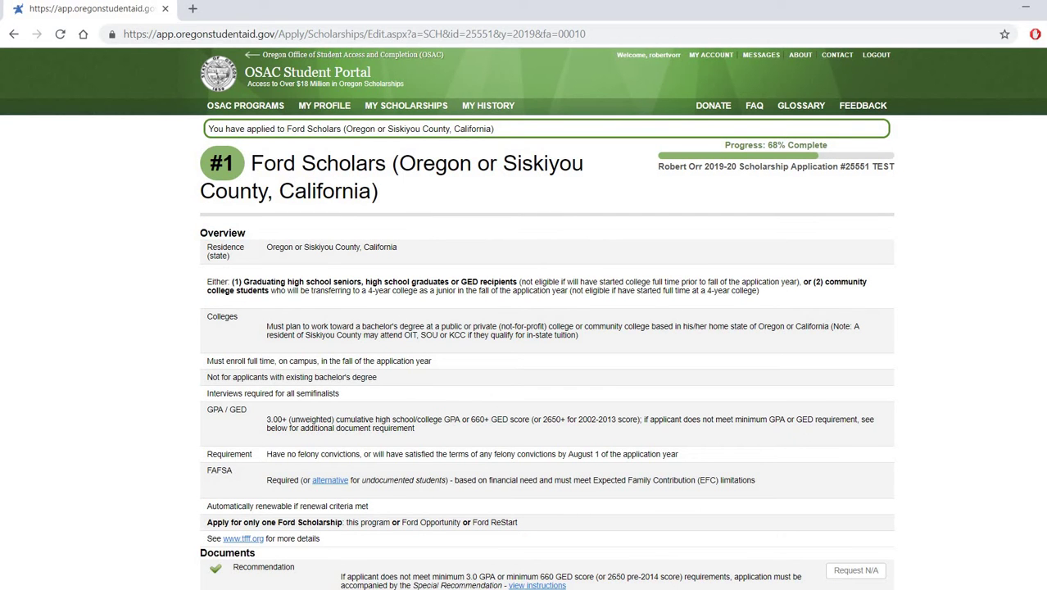
pyautogui.scroll(-3, 524, 318)
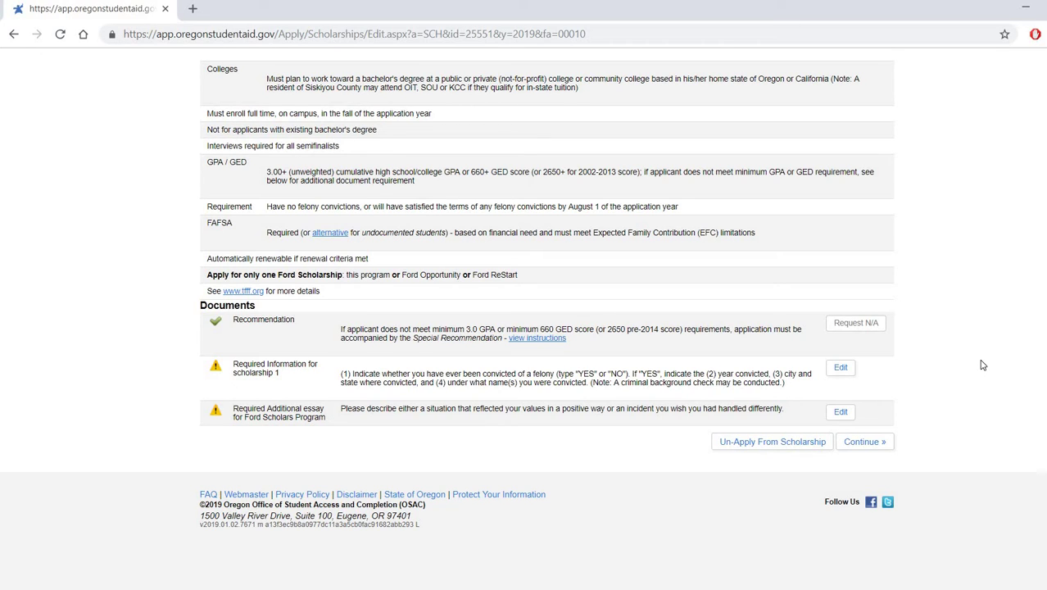
pyautogui.click(862, 443)
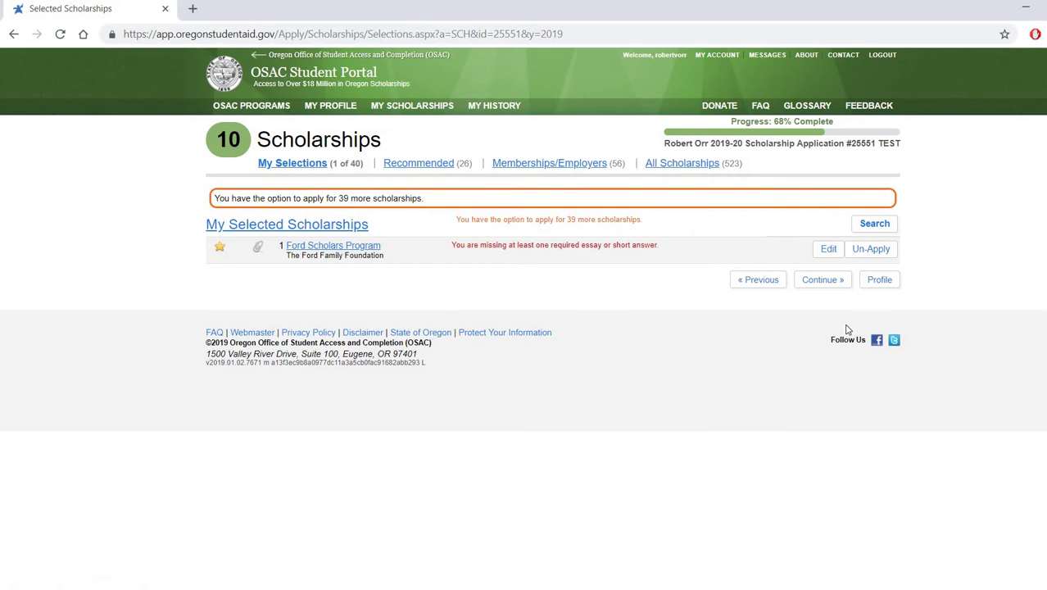
# Reopen the recommended scholarships and look through the whole list for others to apply for
pyautogui.click(413, 163)
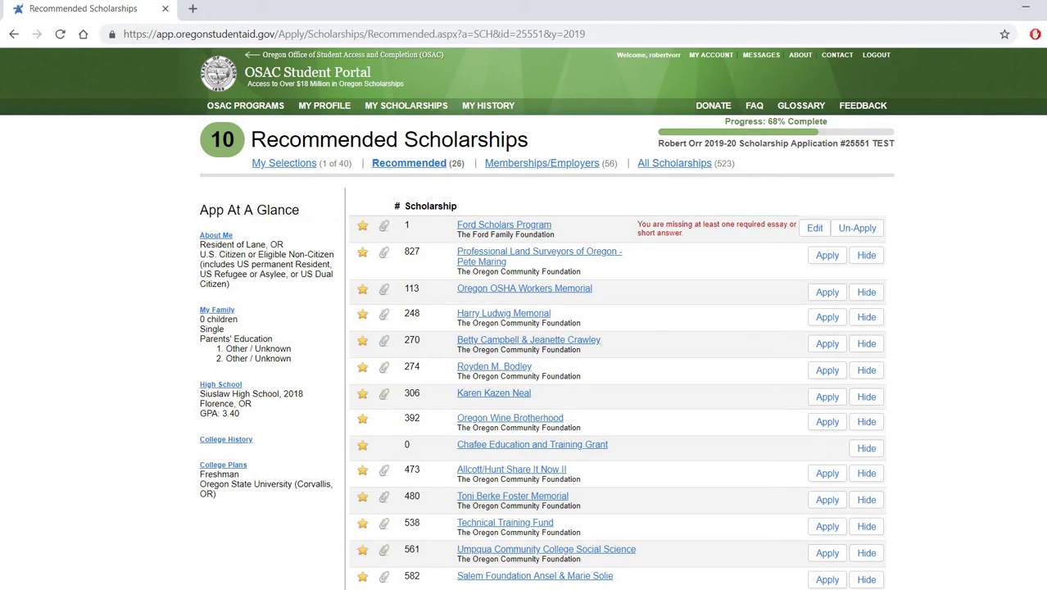
pyautogui.scroll(-5, 614, 328)
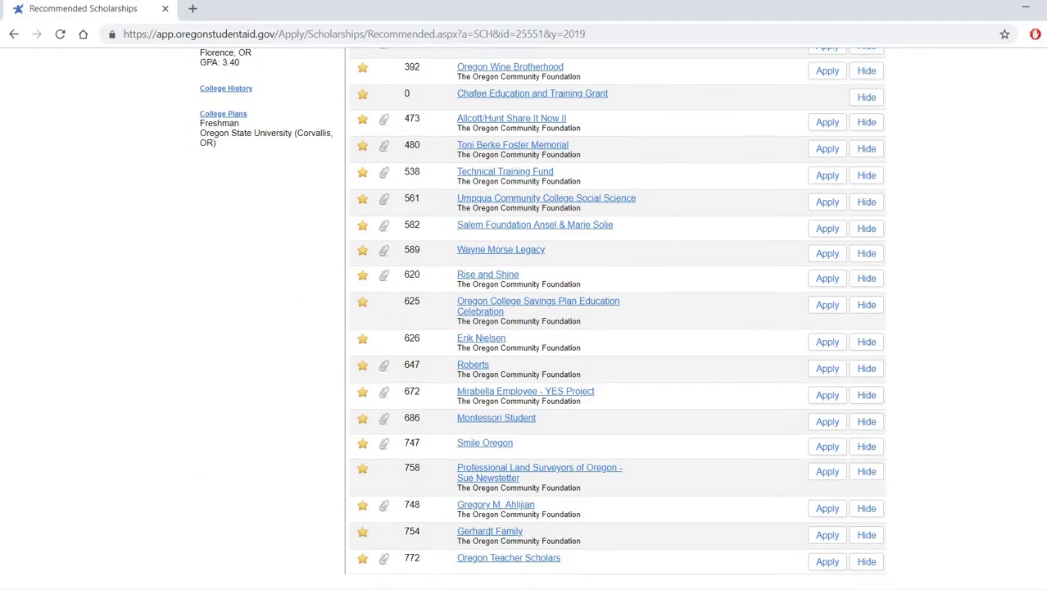
pyautogui.scroll(1, 614, 328)
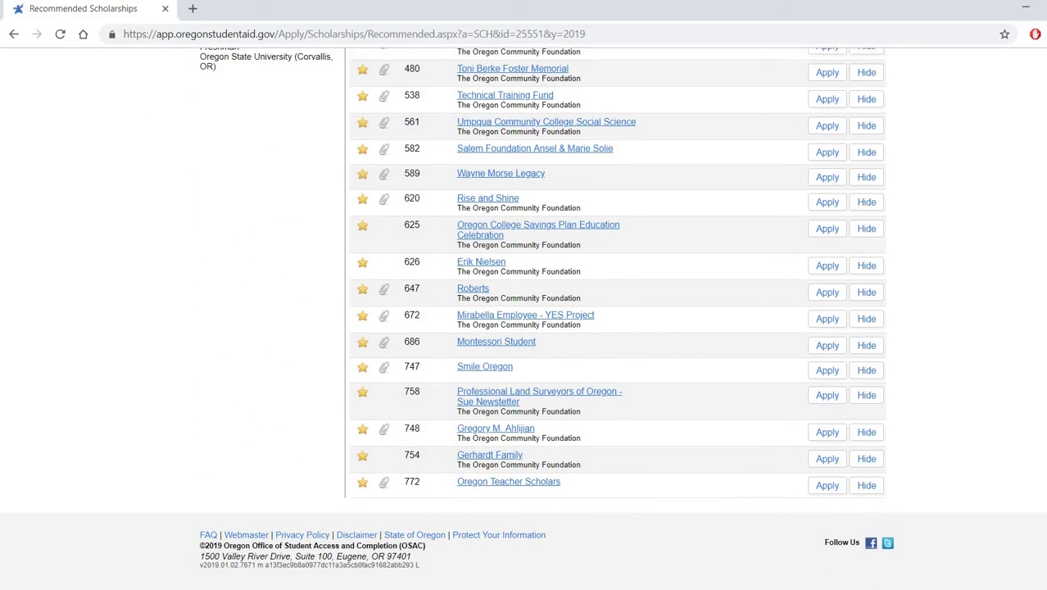
pyautogui.scroll(4, 803, 146)
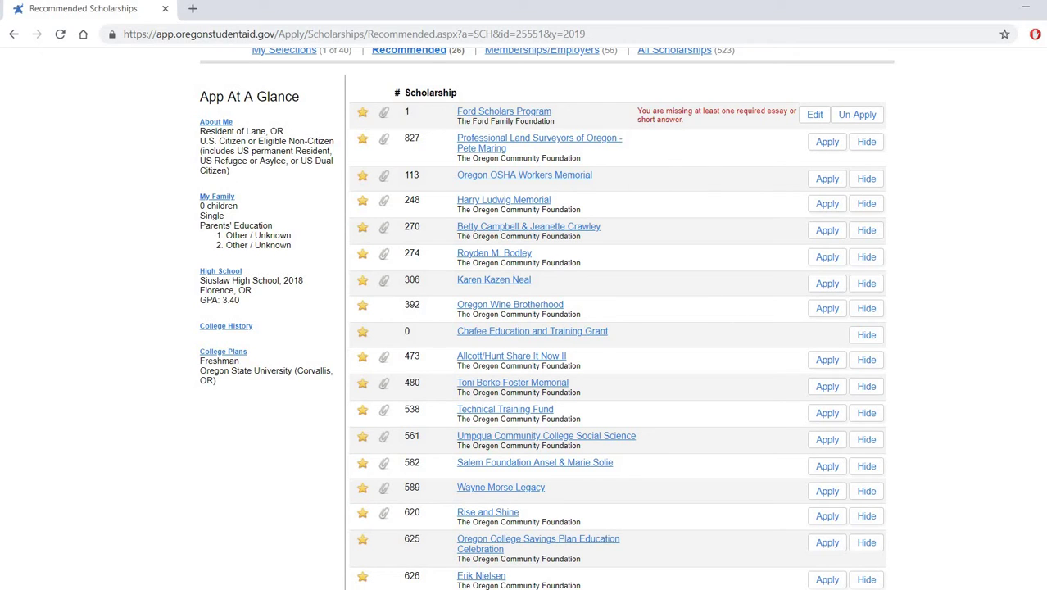
pyautogui.scroll(-3, 614, 327)
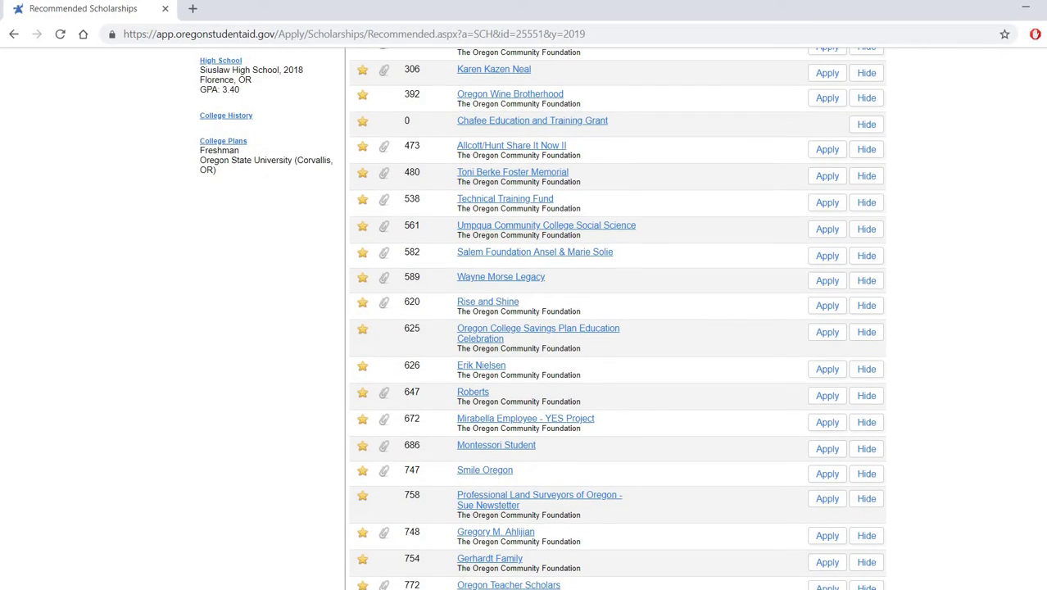
pyautogui.scroll(5, 614, 328)
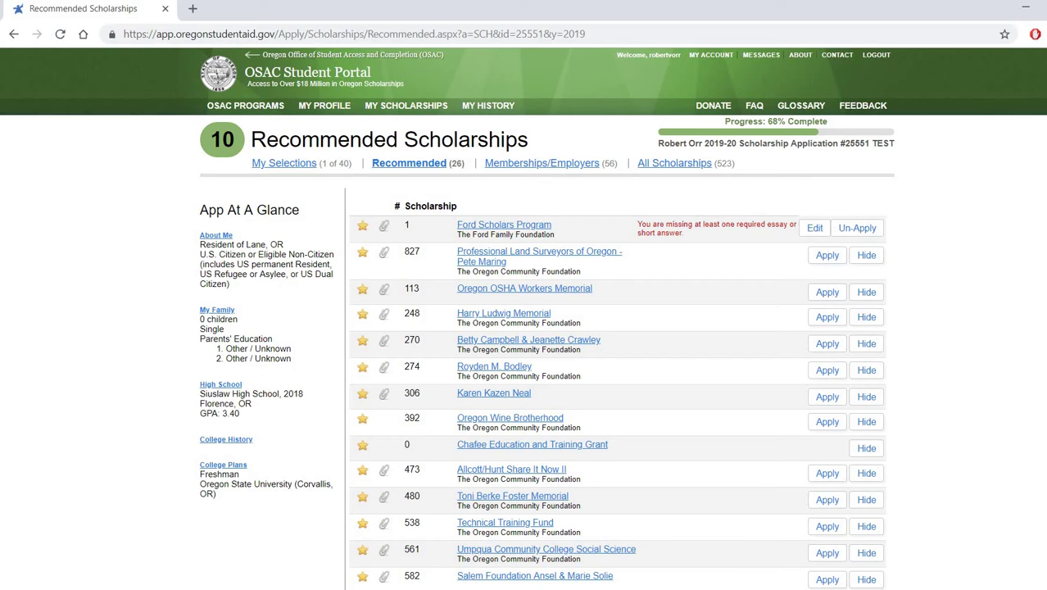
pyautogui.scroll(-2, 614, 328)
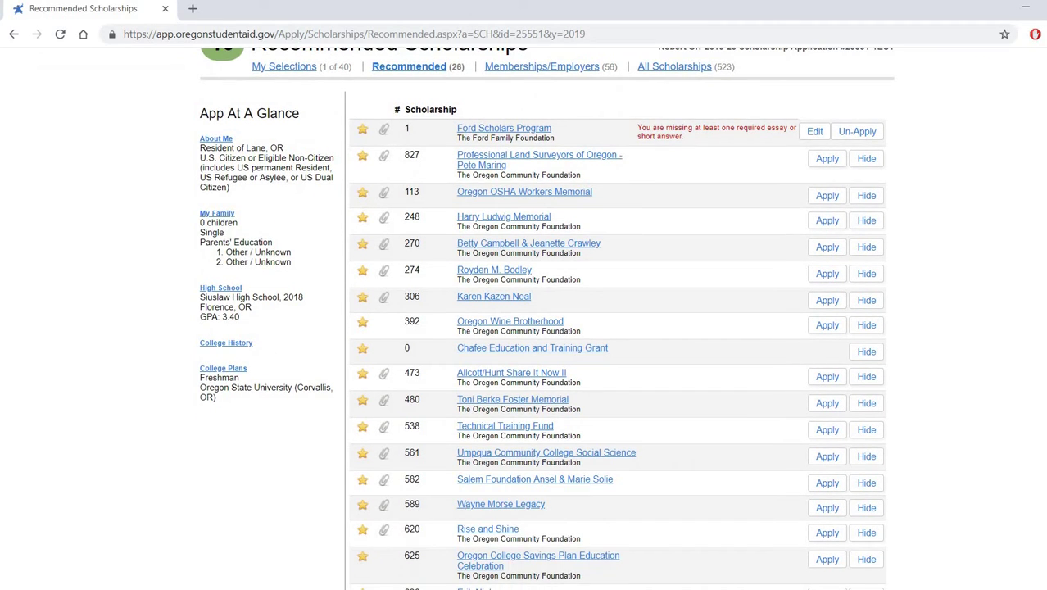
pyautogui.scroll(2, 614, 328)
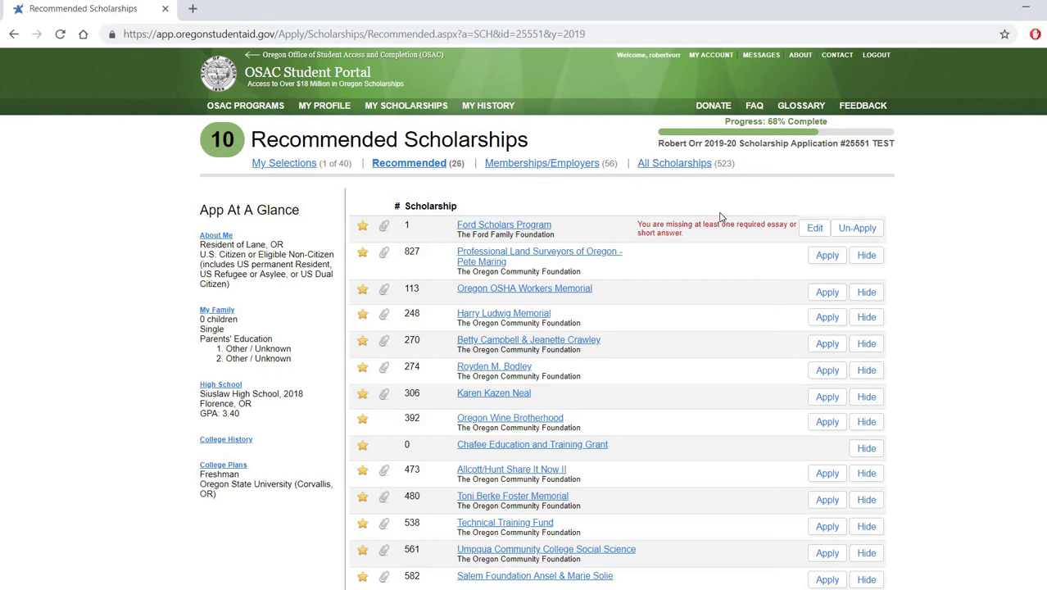
pyautogui.scroll(-6, 614, 319)
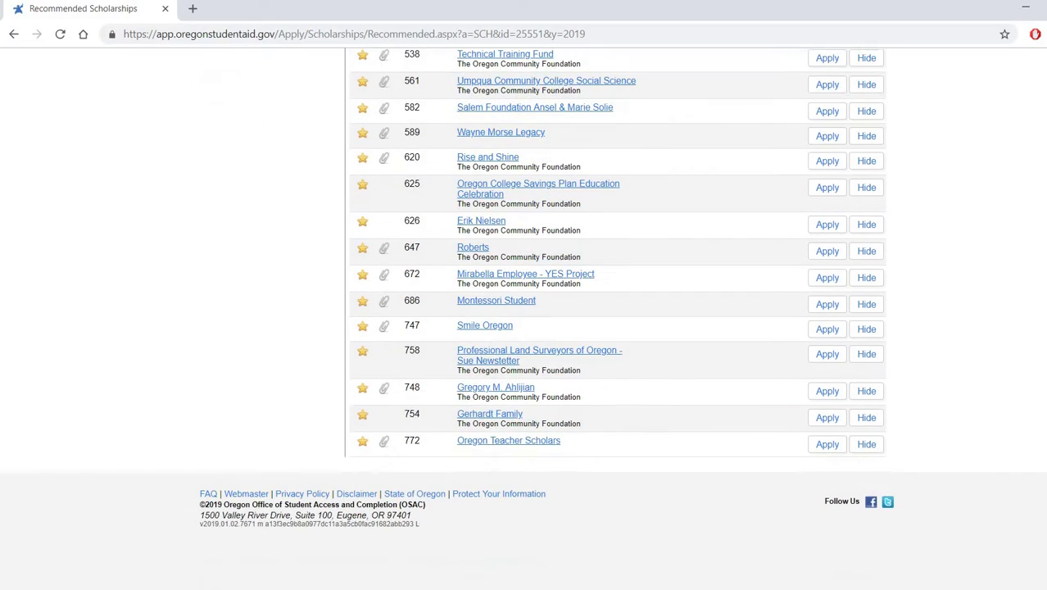
pyautogui.scroll(6, 726, 284)
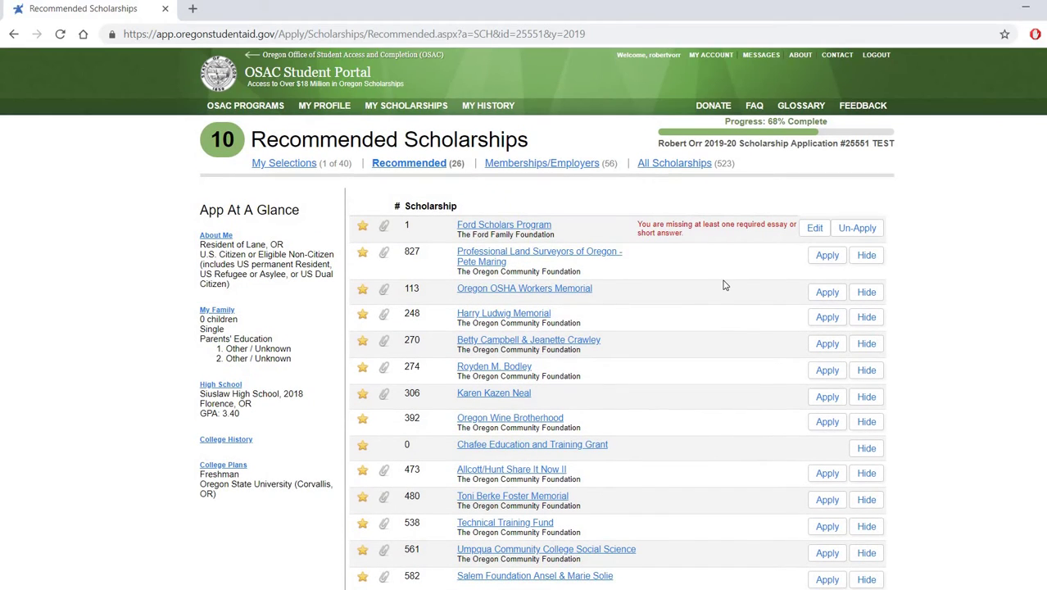
# Apply for the Professional Land Surveyors of Oregon scholarship #827 and continue through the selected scholarships to Transcripts
pyautogui.click(827, 255)
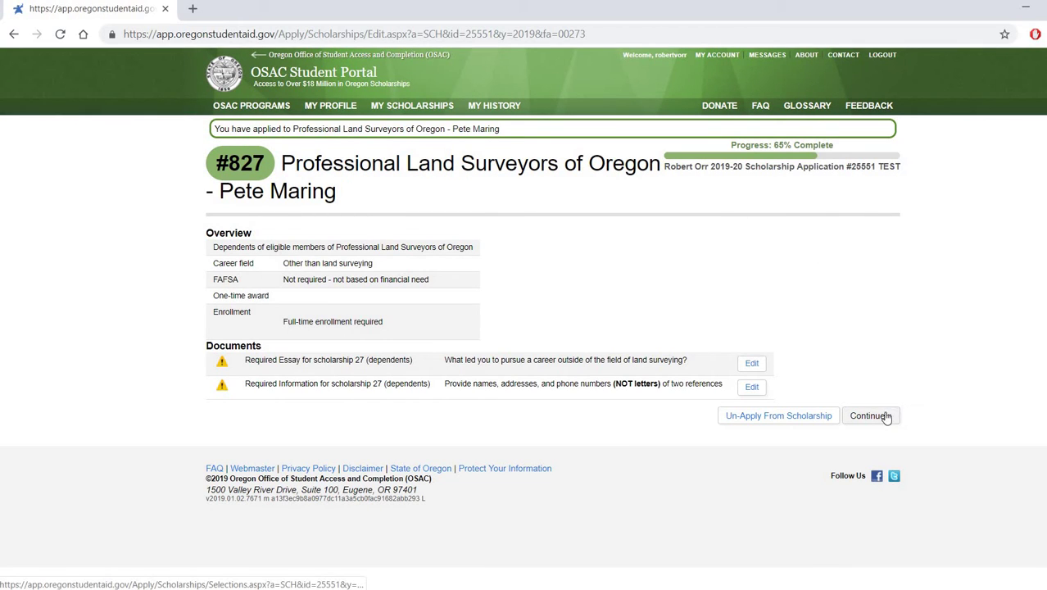
pyautogui.click(872, 417)
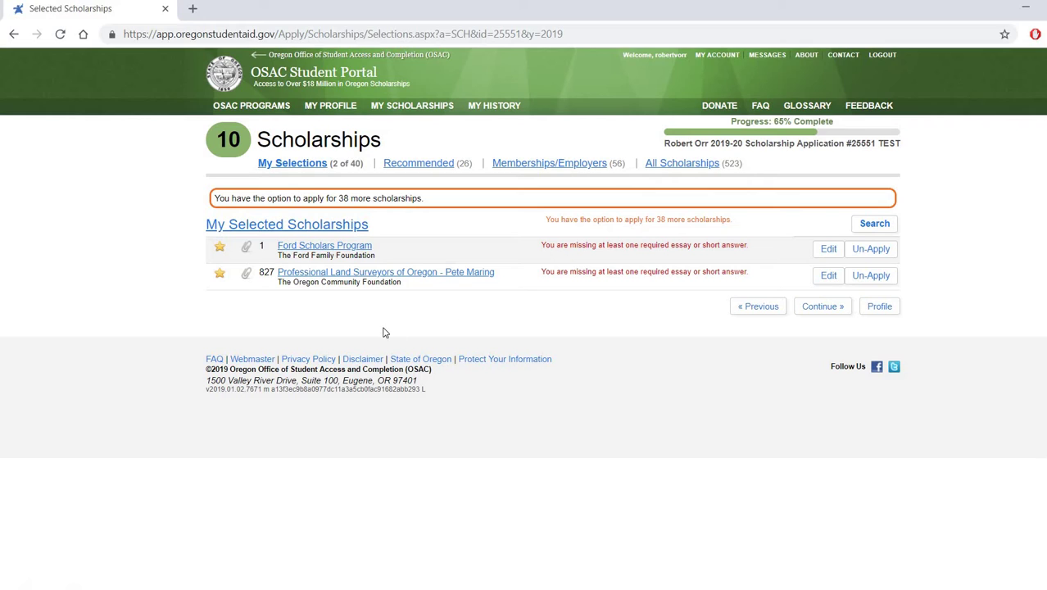
pyautogui.click(823, 306)
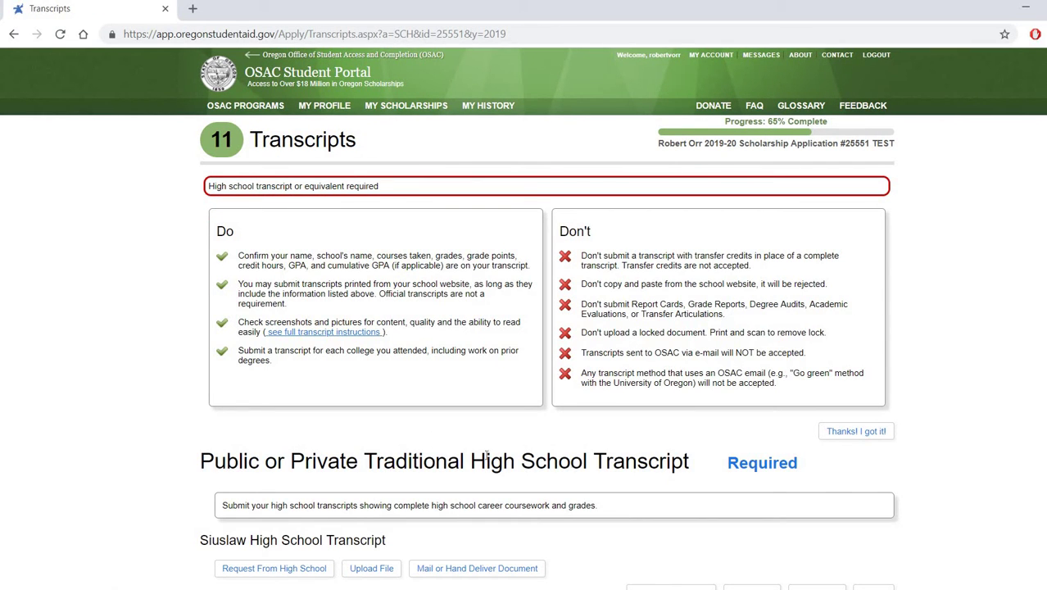
# Review the transcript instructions, choose to request the Siuslaw High School transcript from the high school, and continue without certifying the request
pyautogui.scroll(-3, 524, 328)
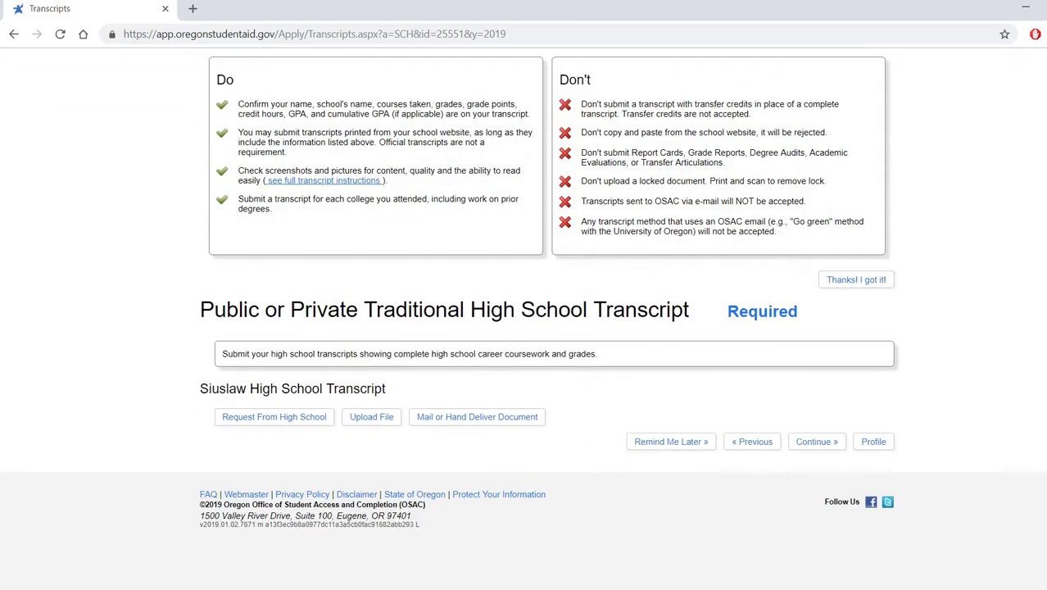
pyautogui.click(285, 419)
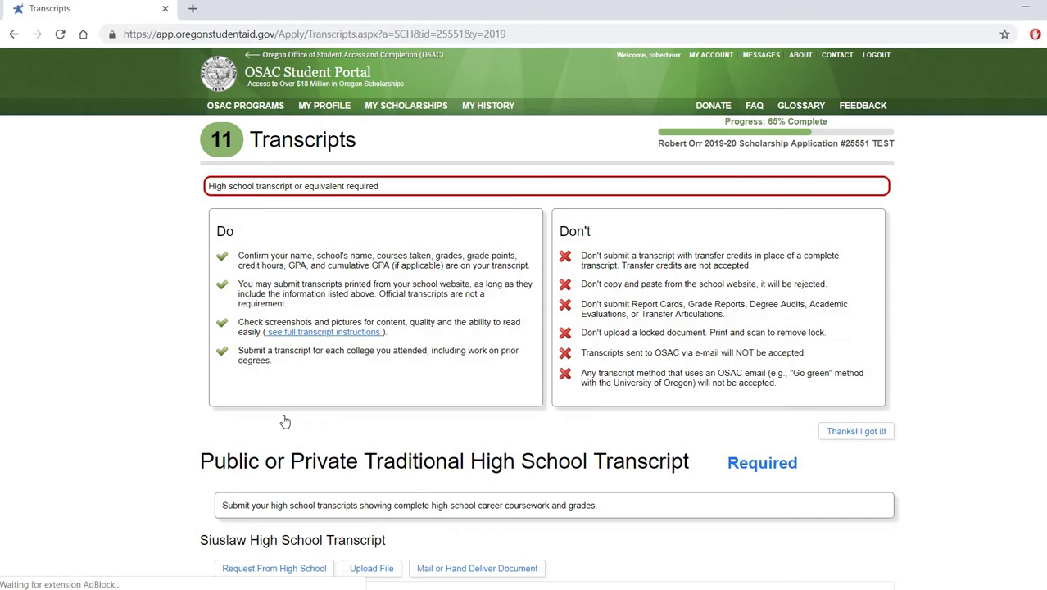
pyautogui.scroll(-3, 525, 328)
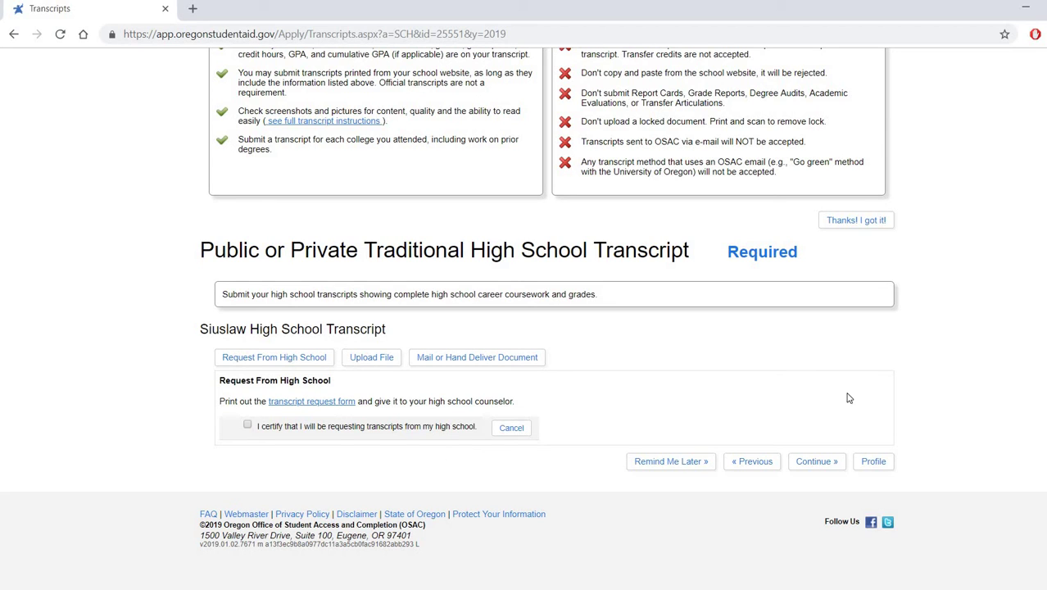
pyautogui.click(814, 462)
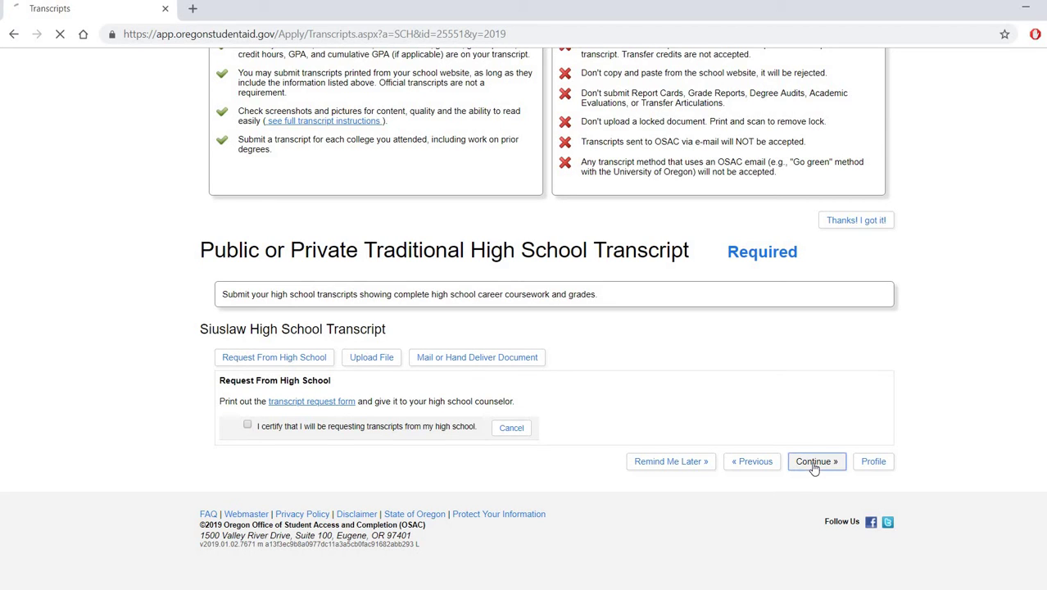